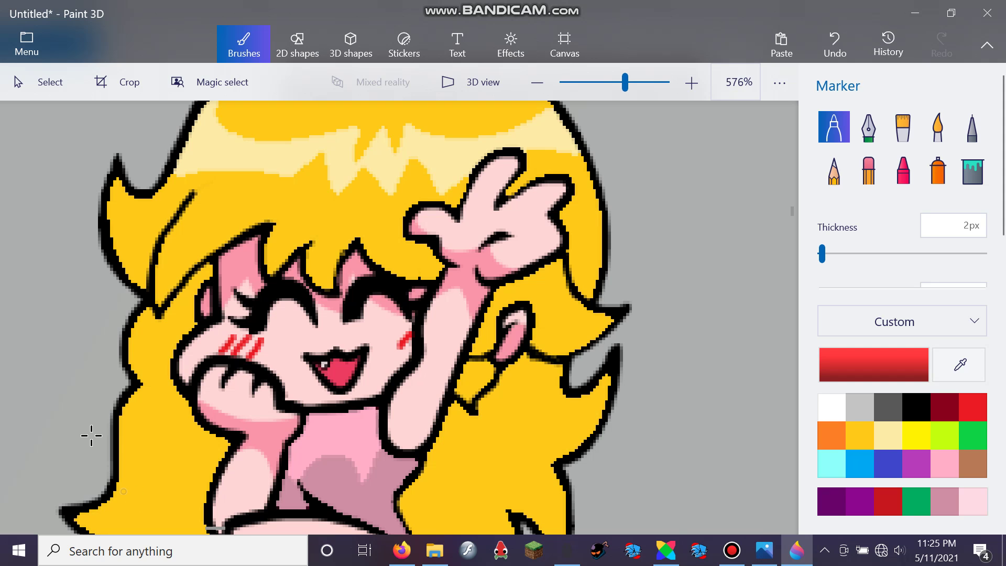
Retouch the black outlines of the fringe and the hair strand beside the cheek on the recoloured sprite frame with the marker.
mouse_move(220, 534)
mouse_down()
mouse_move(257, 535)
mouse_move(218, 532)
mouse_move(262, 524)
mouse_move(253, 524)
mouse_up()
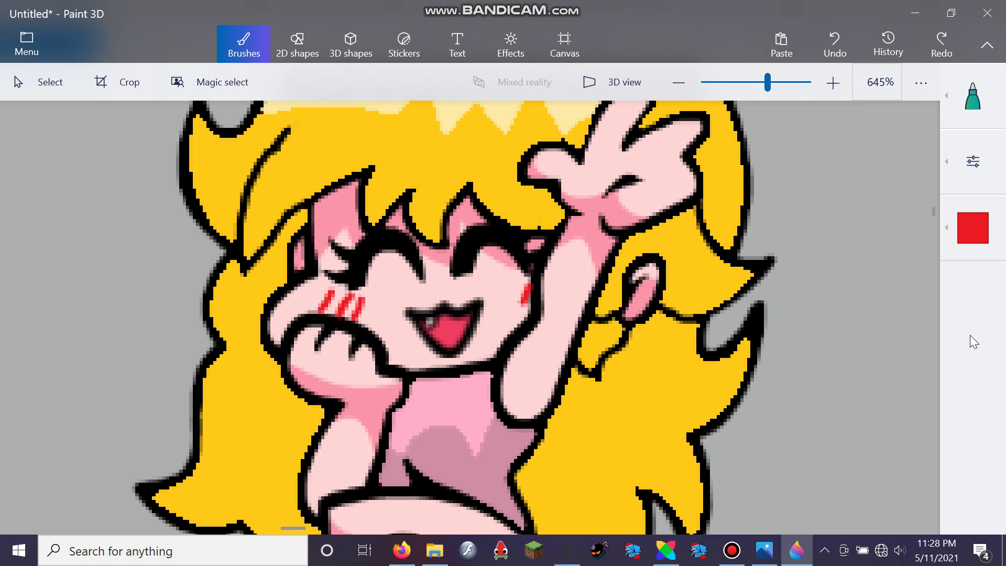
click(960, 347)
mouse_move(540, 228)
mouse_down()
mouse_move(521, 231)
mouse_move(550, 227)
mouse_move(520, 231)
mouse_move(490, 214)
mouse_move(470, 187)
mouse_up()
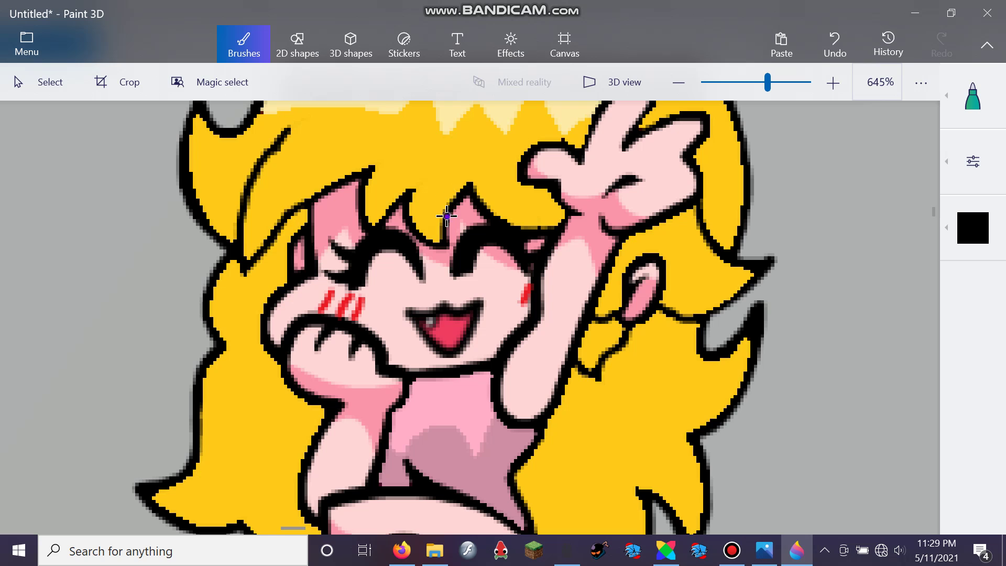
drag(447, 215, 446, 242)
scroll(697, 301, down, 1)
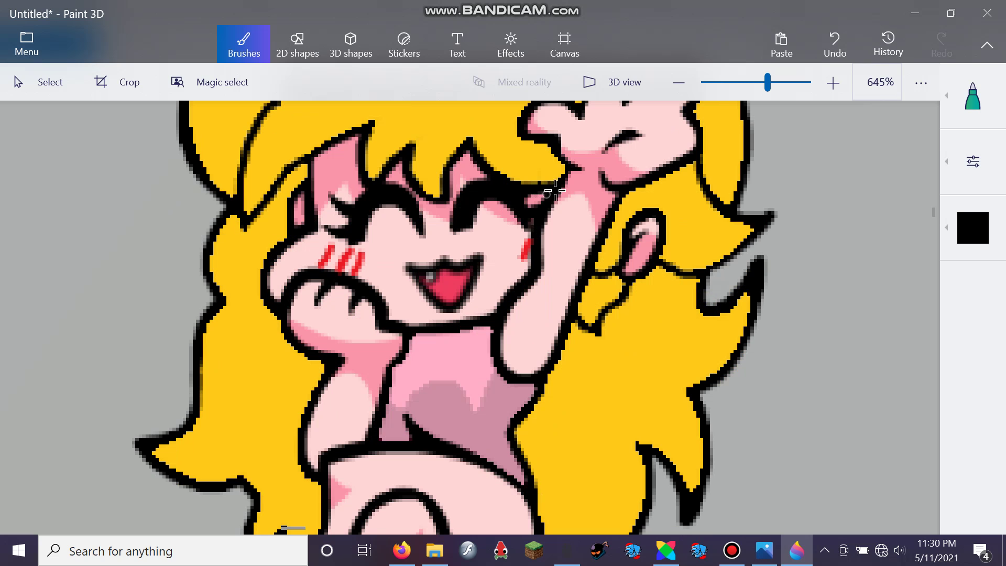
drag(564, 176, 553, 181)
drag(439, 180, 439, 196)
drag(280, 182, 264, 208)
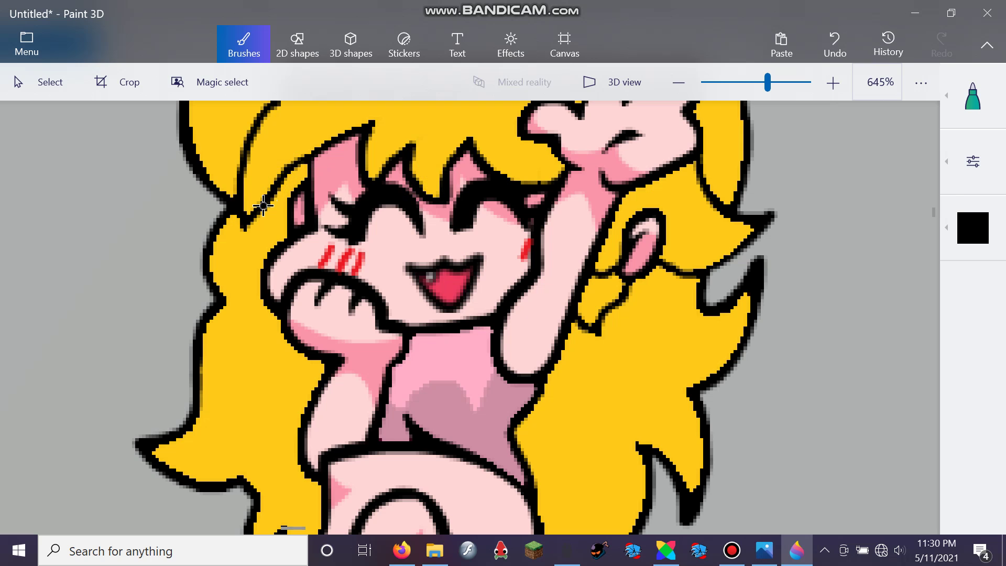
Fill the dark red hair of the next sprite frame with gold.
scroll(930, 208, up, 3)
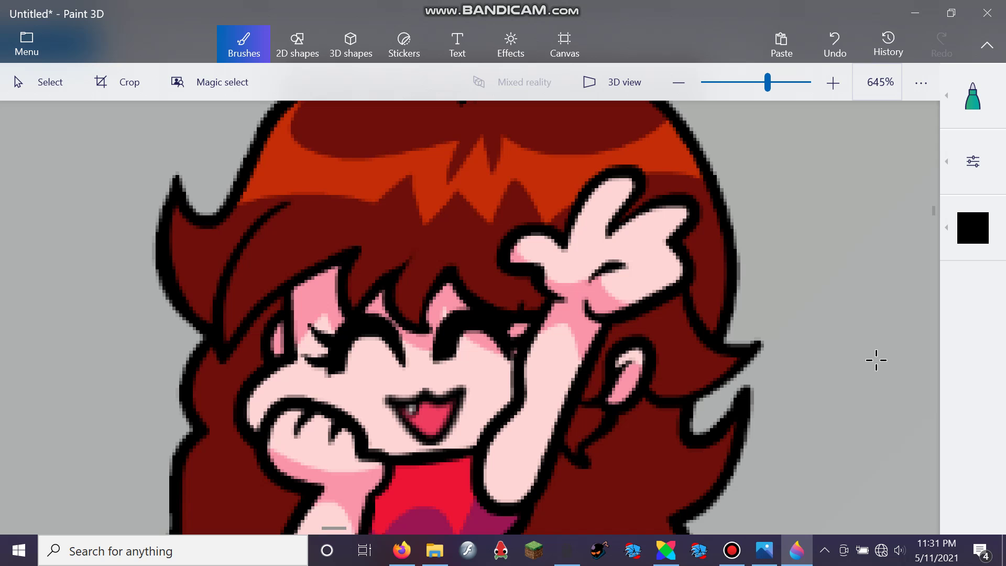
click(963, 224)
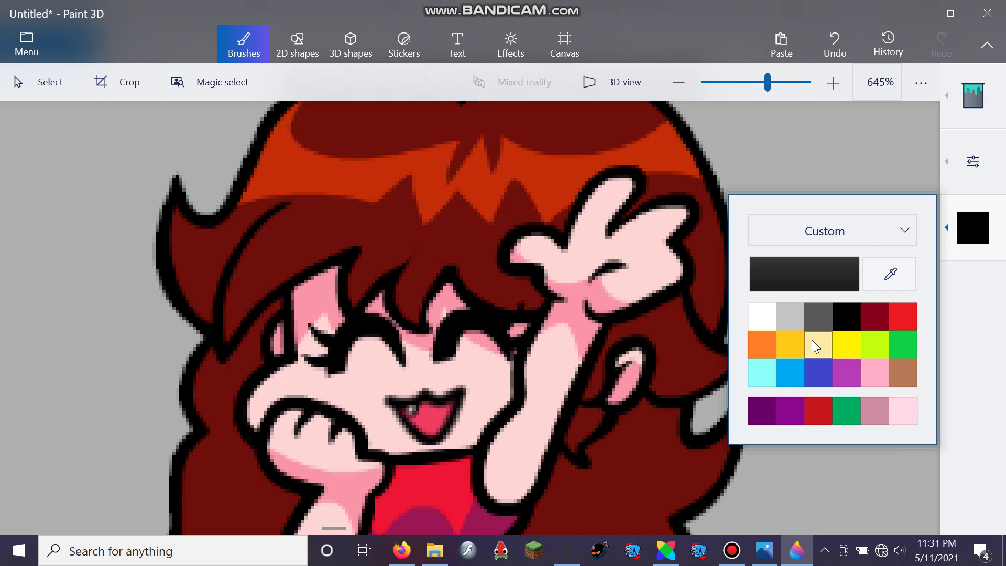
click(797, 343)
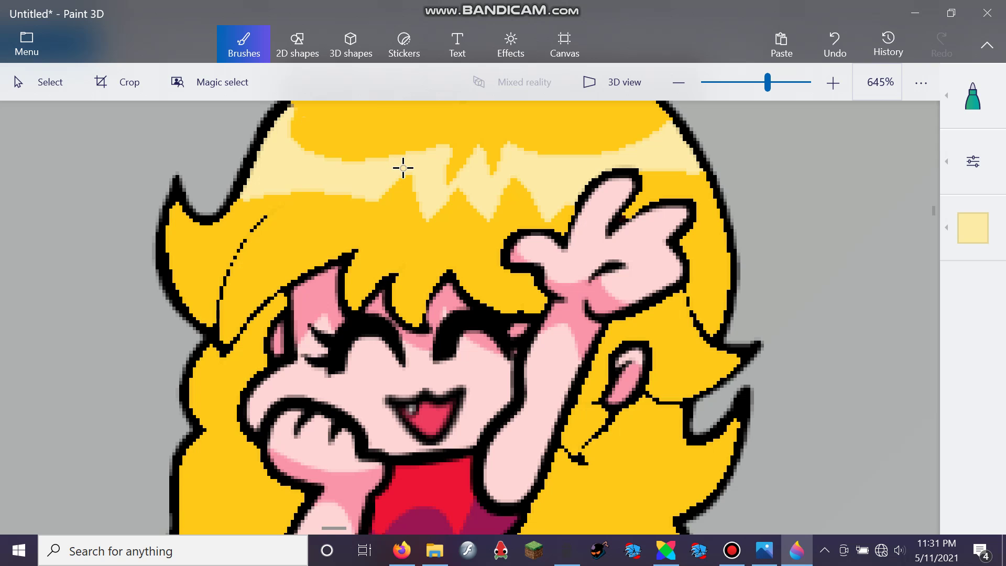
Redraw the black outlines of the hair strand, fringe, waist, cheek and supporting arm with the marker.
click(624, 220)
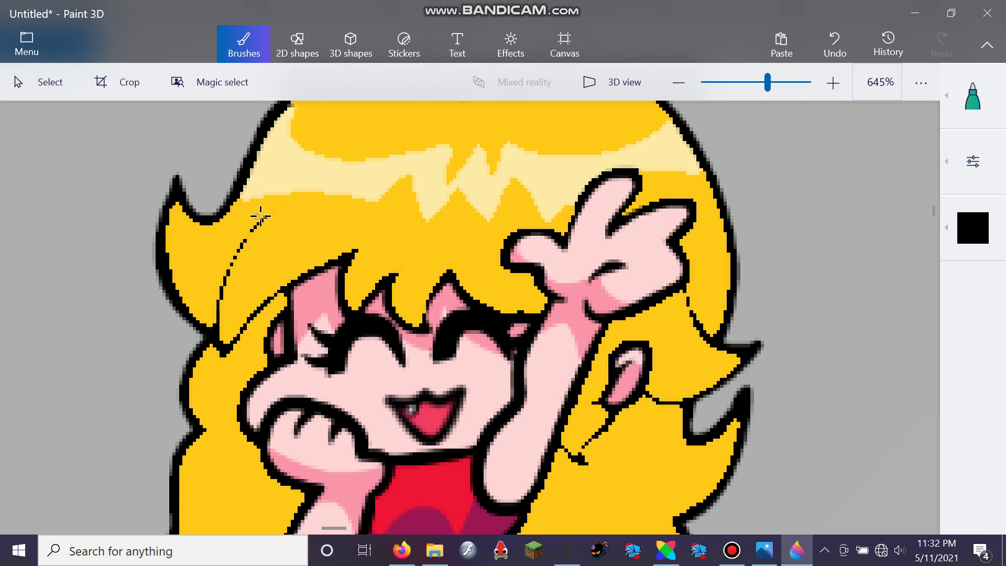
mouse_move(267, 216)
mouse_down()
mouse_move(247, 225)
mouse_move(218, 338)
mouse_up()
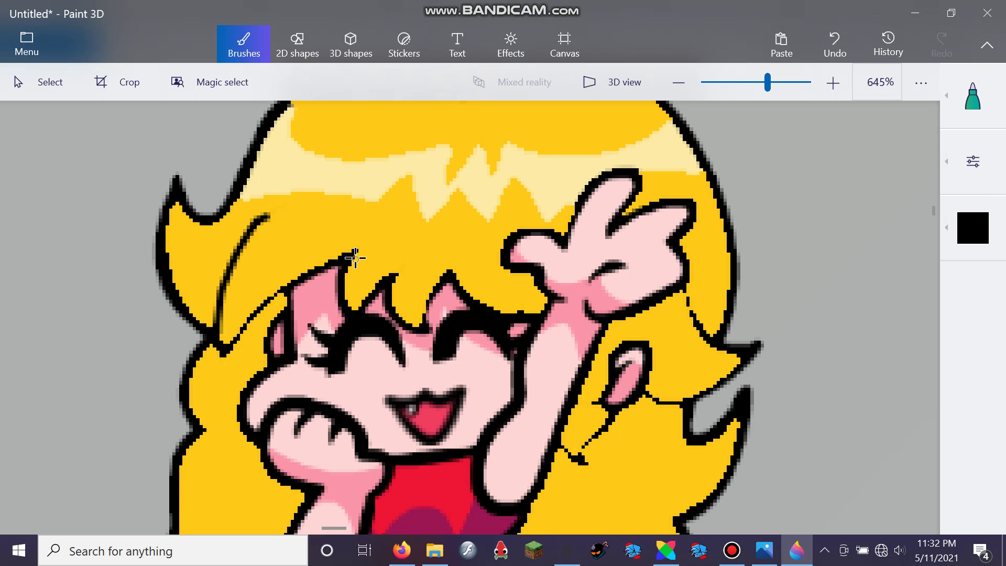
mouse_move(355, 251)
mouse_down()
mouse_move(269, 295)
mouse_move(219, 351)
mouse_up()
scroll(928, 213, down, 2)
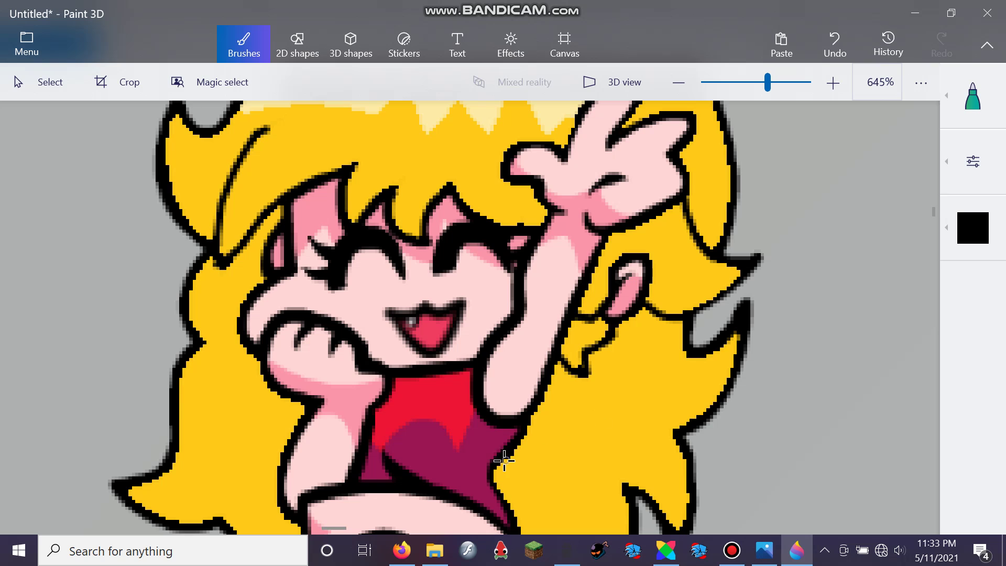
drag(505, 459, 511, 508)
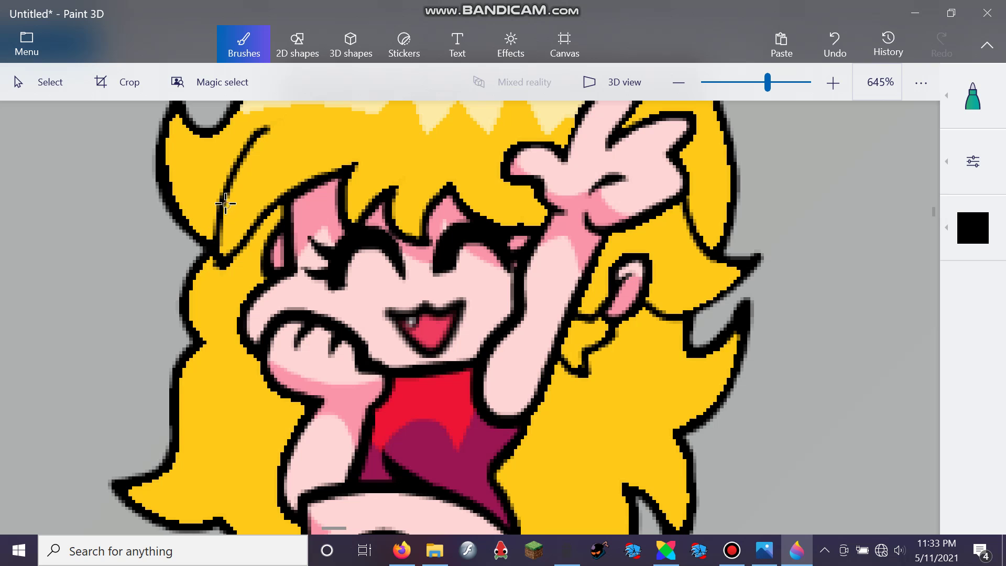
mouse_move(266, 286)
mouse_down()
mouse_move(242, 315)
mouse_move(253, 347)
mouse_move(242, 309)
mouse_up()
mouse_move(264, 358)
mouse_down()
mouse_move(320, 405)
mouse_move(290, 448)
mouse_move(285, 481)
mouse_up()
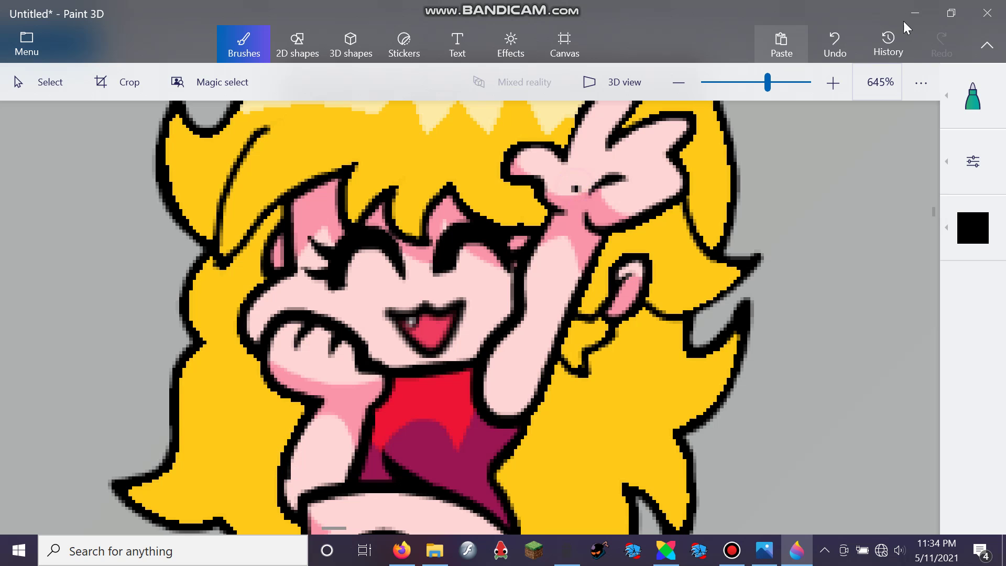
Undo the stray black mark on the raised hand and touch up the supporting forearm's outline.
click(836, 49)
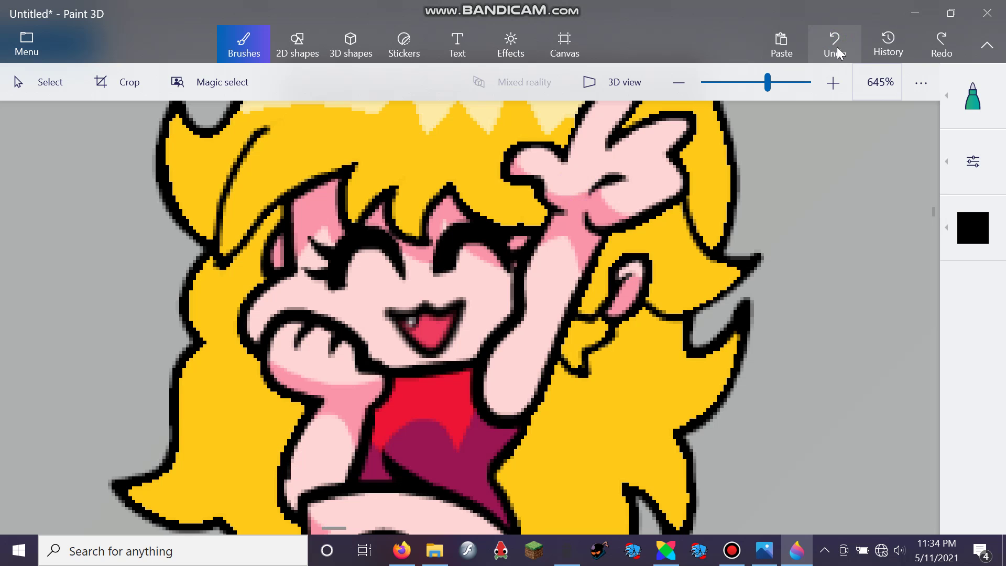
click(837, 51)
click(283, 467)
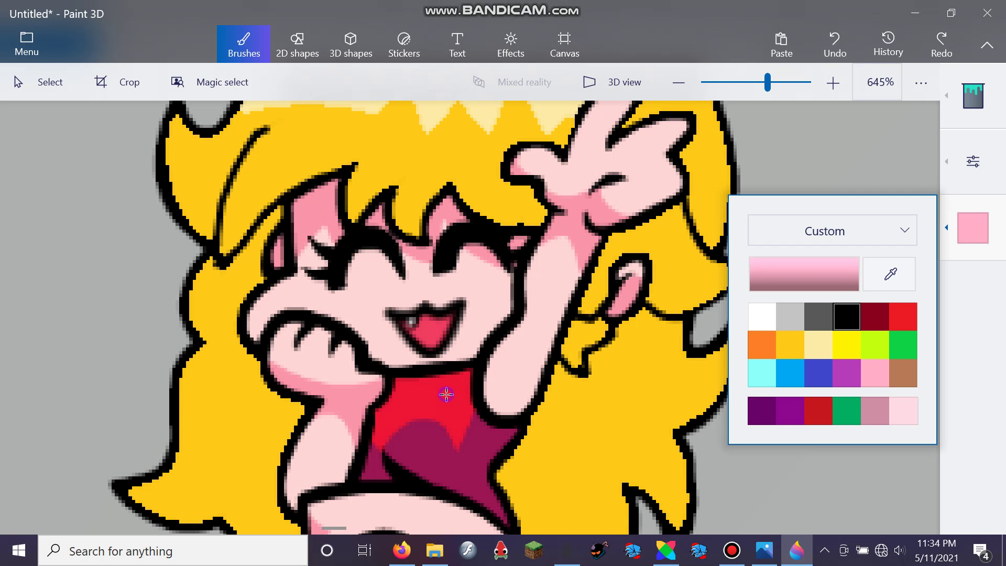
Fill the bright red part of the dress with light pink and undo the accidental darker pink fill of the outlines.
click(446, 395)
click(446, 394)
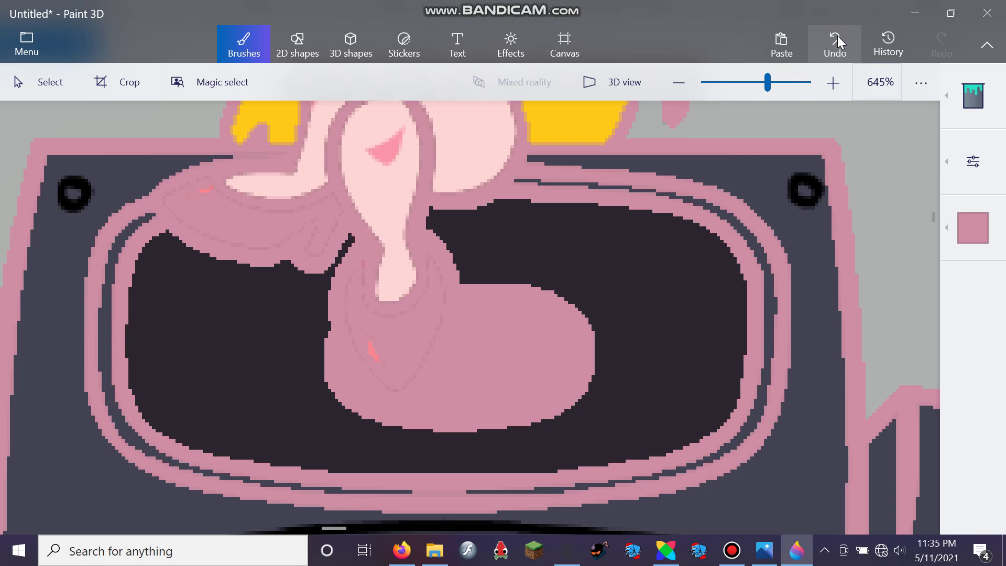
click(838, 37)
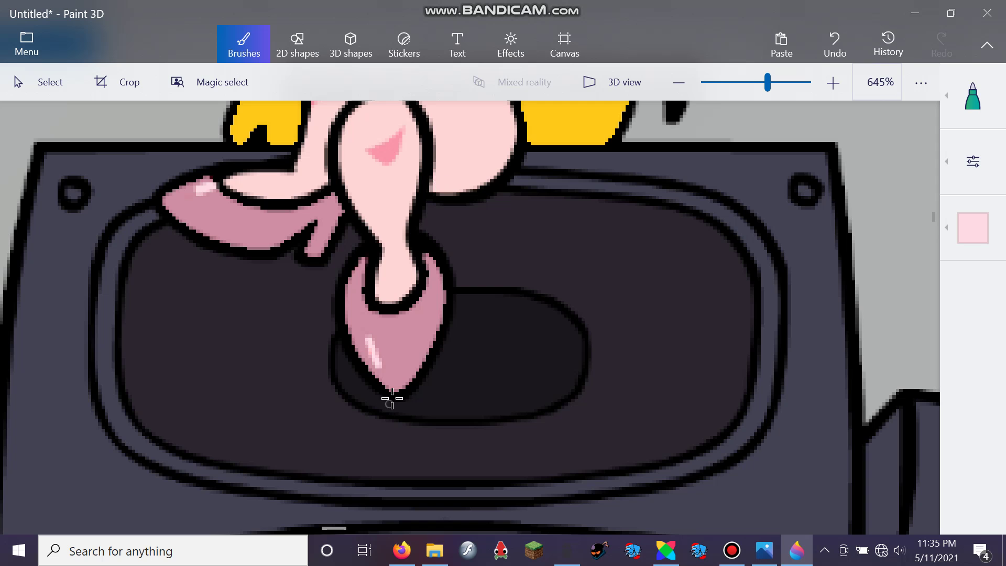
Paint a pale pink highlight on the front shoe with the marker.
drag(368, 338, 373, 351)
drag(936, 216, 932, 209)
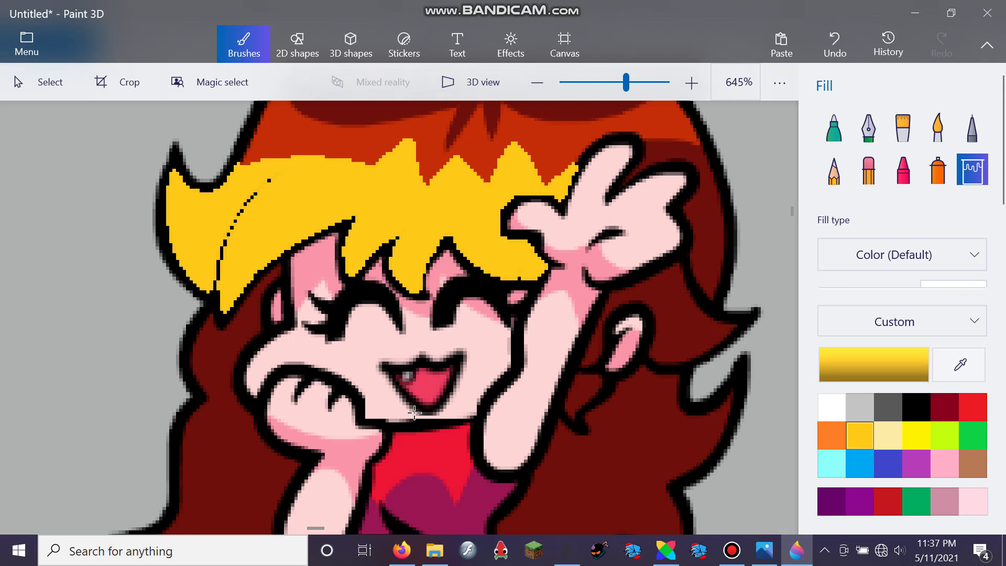
Fill the remaining dark red side locks, back hair and crown of the next sprite frame with gold.
click(226, 344)
click(594, 470)
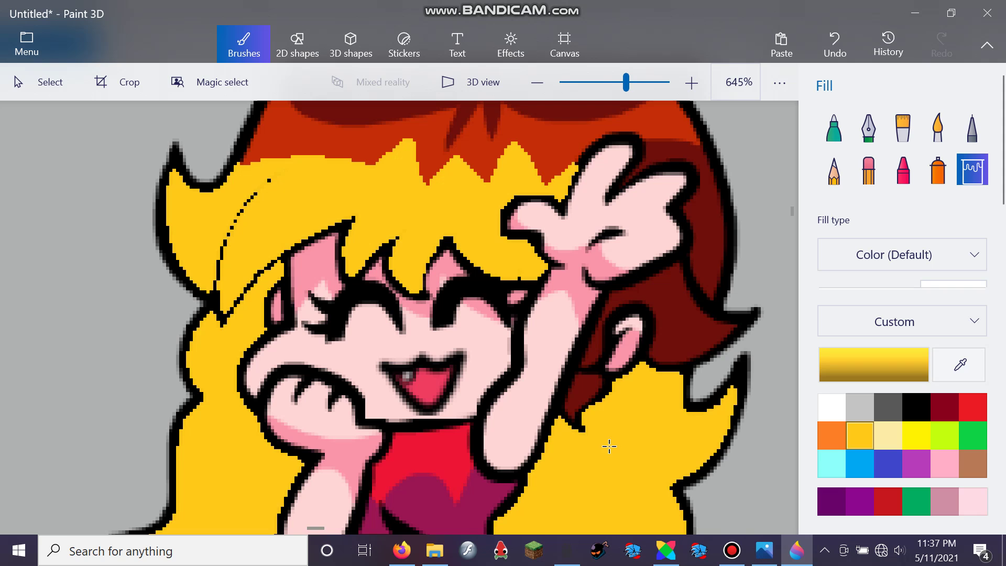
click(578, 400)
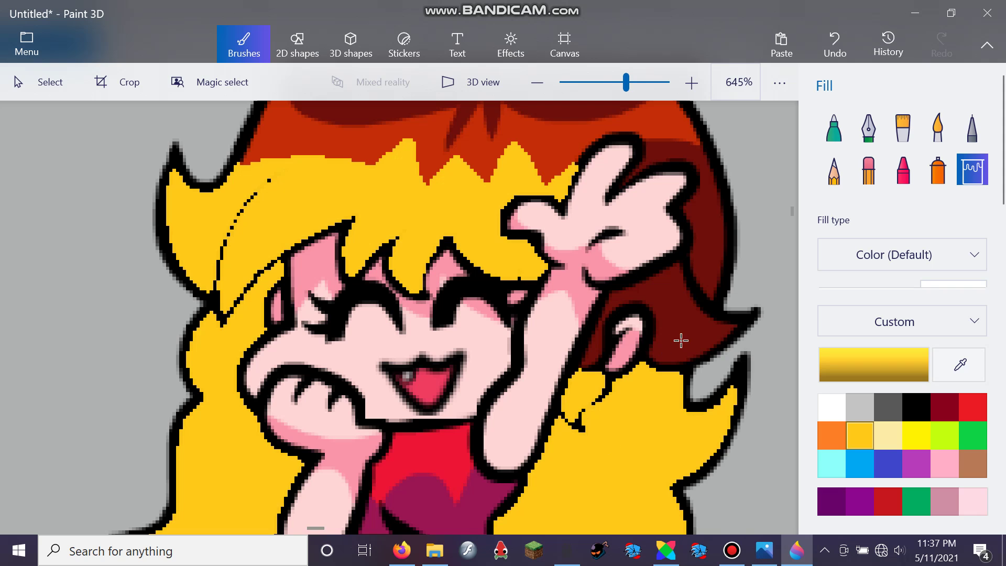
click(708, 304)
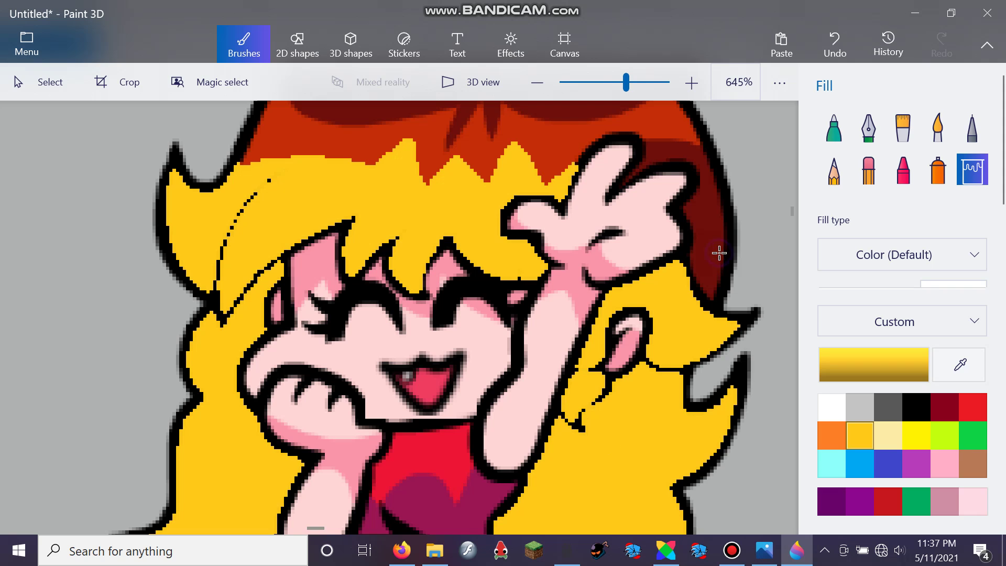
click(708, 248)
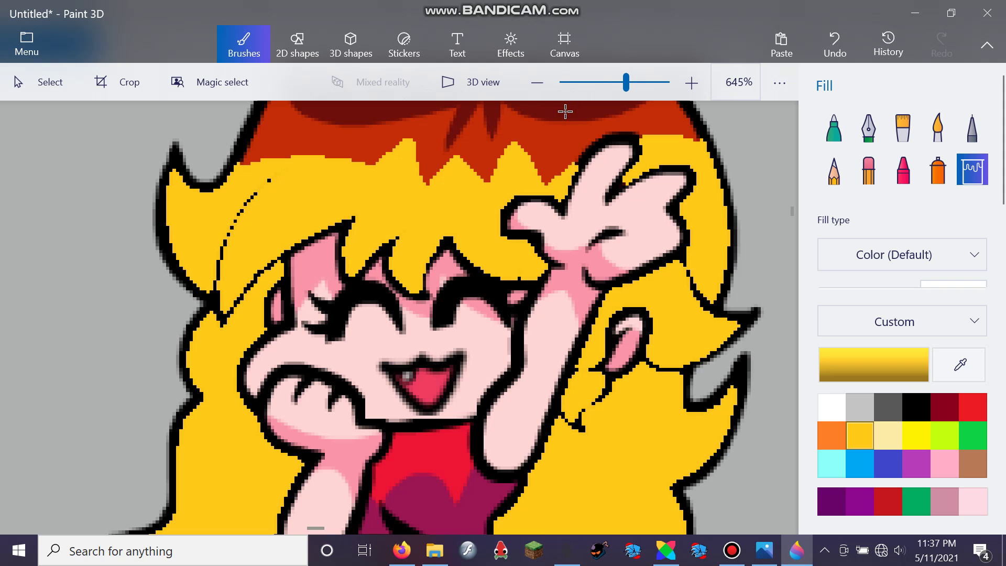
click(565, 111)
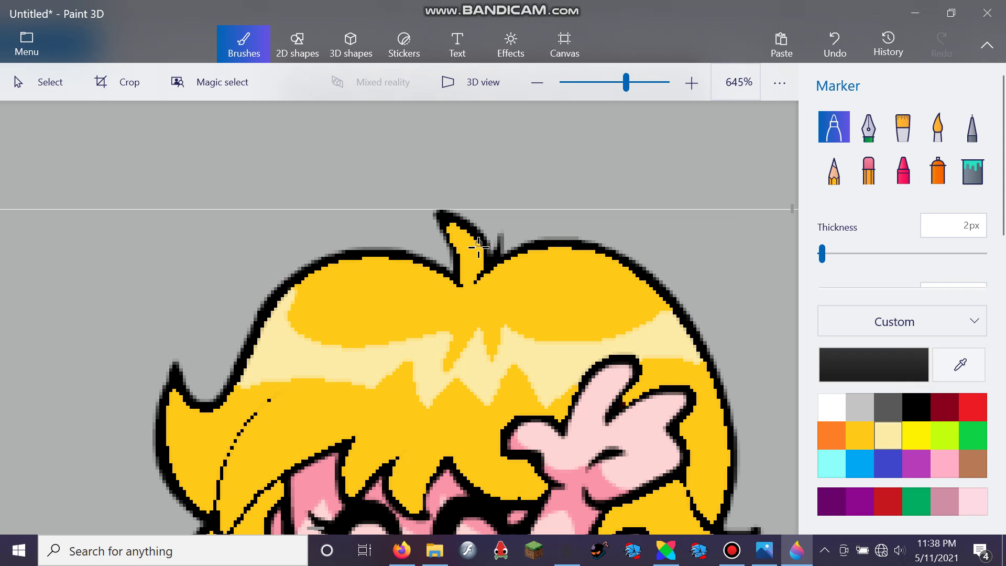
Outline both sides of the hair tuft on top of the head in black with the 2px marker.
drag(483, 240, 474, 285)
drag(443, 222, 462, 290)
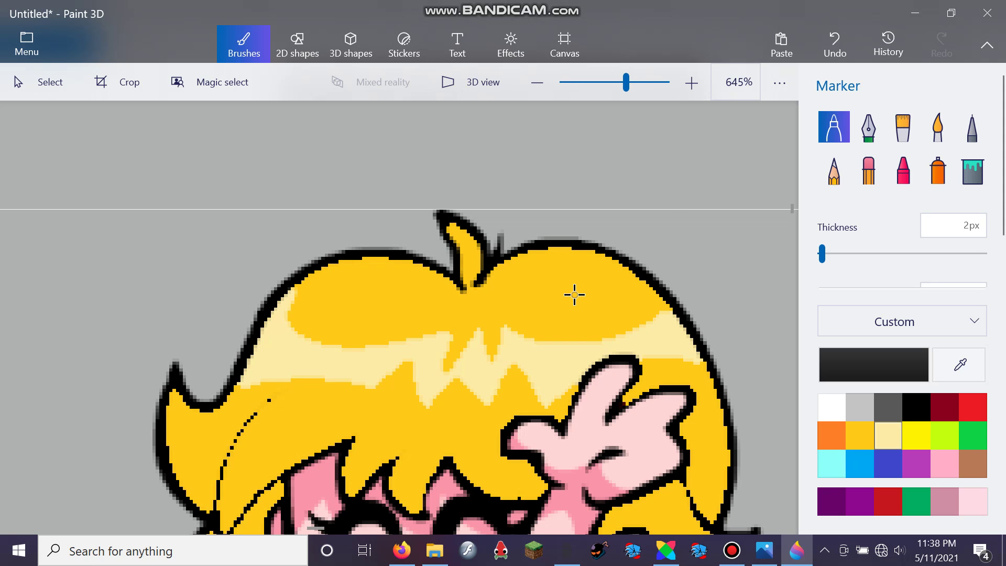
Thicken the black outlines of the fringe, the hair locks around the ear and the chin with the 2px marker.
scroll(609, 365, down, 4)
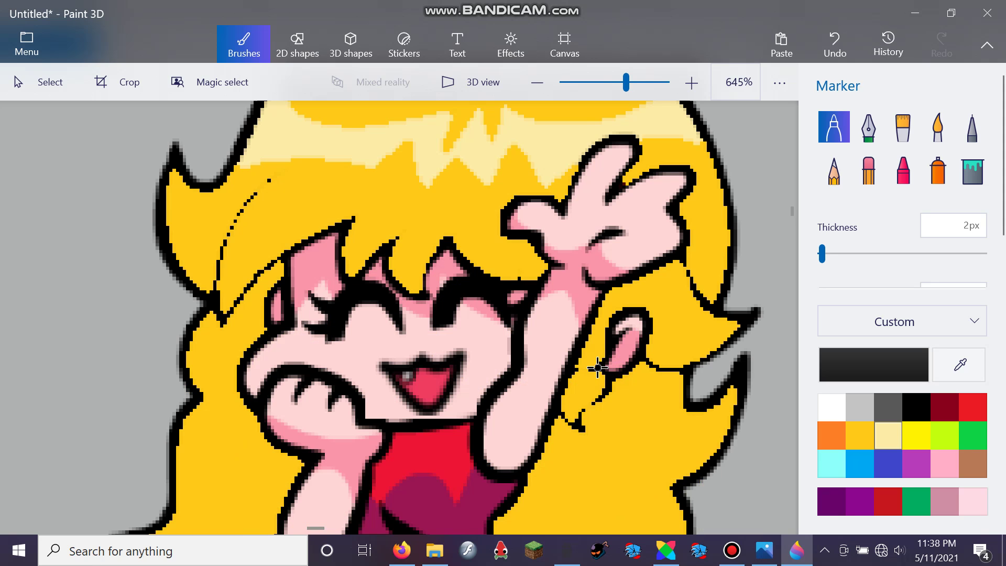
mouse_move(577, 375)
mouse_down()
mouse_move(604, 400)
mouse_move(609, 375)
mouse_move(583, 410)
mouse_move(582, 429)
mouse_move(559, 412)
mouse_up()
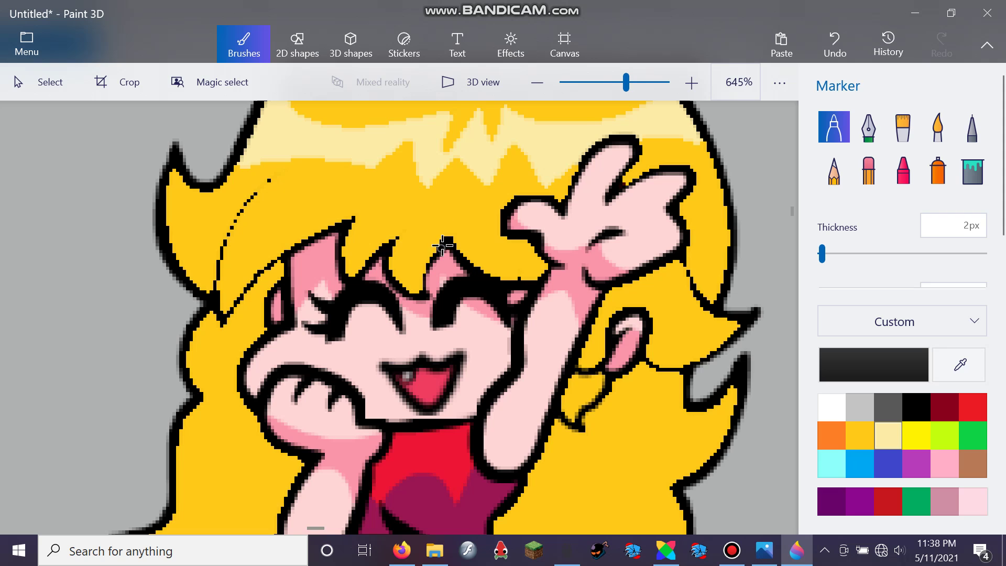
mouse_move(442, 236)
mouse_down()
mouse_move(414, 298)
mouse_move(390, 266)
mouse_move(396, 231)
mouse_move(357, 283)
mouse_move(344, 283)
mouse_move(349, 220)
mouse_up()
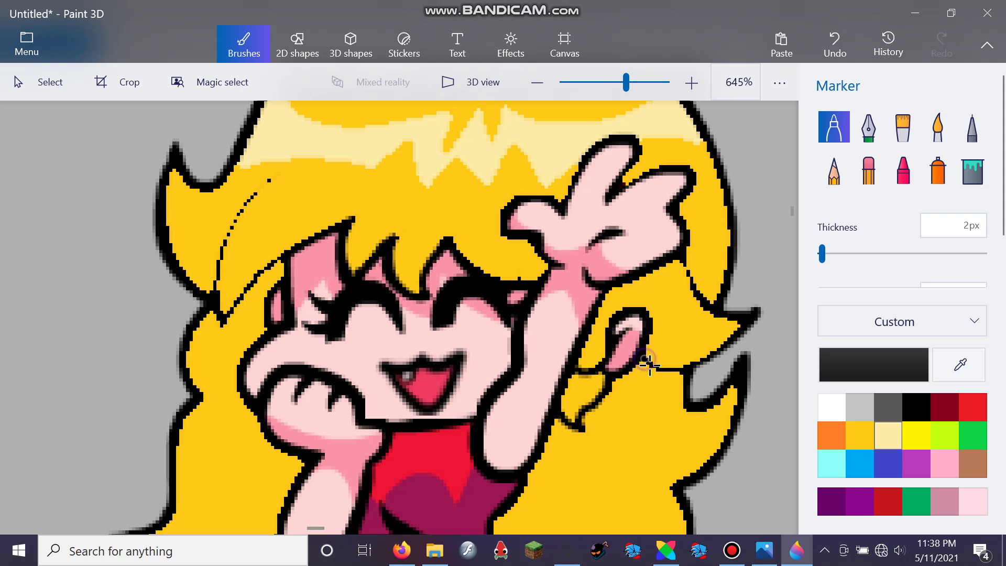
drag(650, 365, 684, 373)
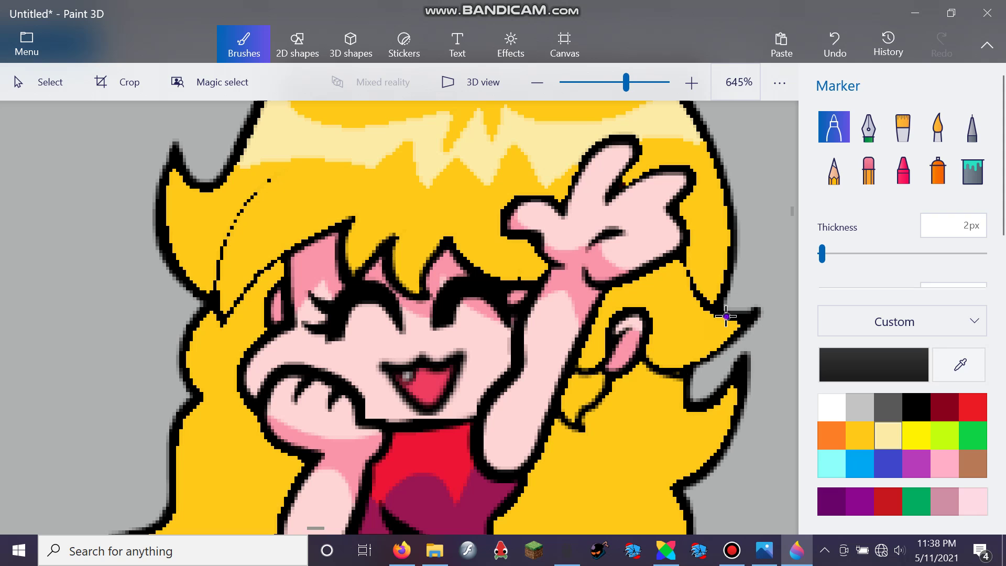
mouse_move(727, 316)
mouse_down()
mouse_move(698, 293)
mouse_move(683, 260)
mouse_up()
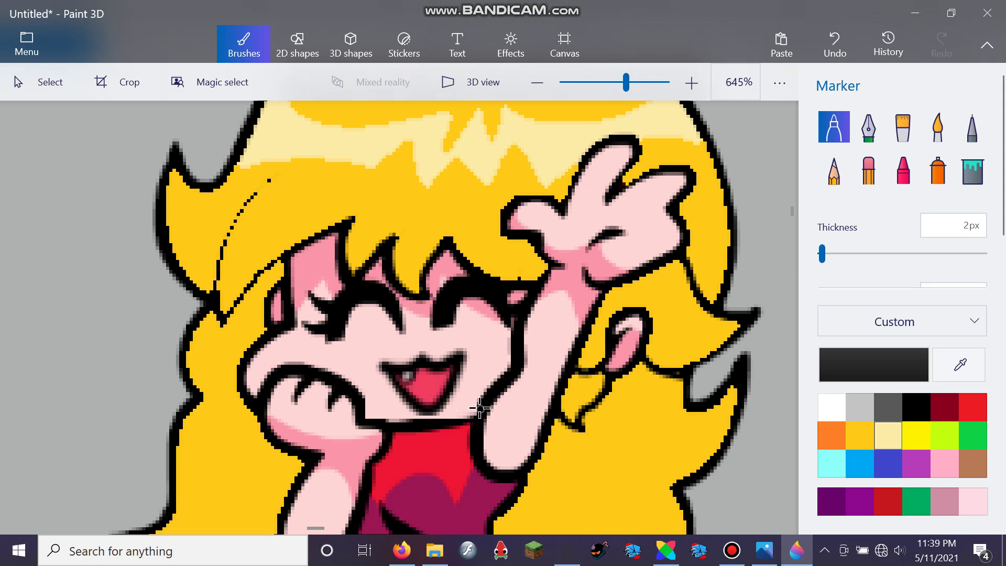
mouse_move(479, 409)
mouse_down()
mouse_move(419, 428)
mouse_move(361, 412)
mouse_up()
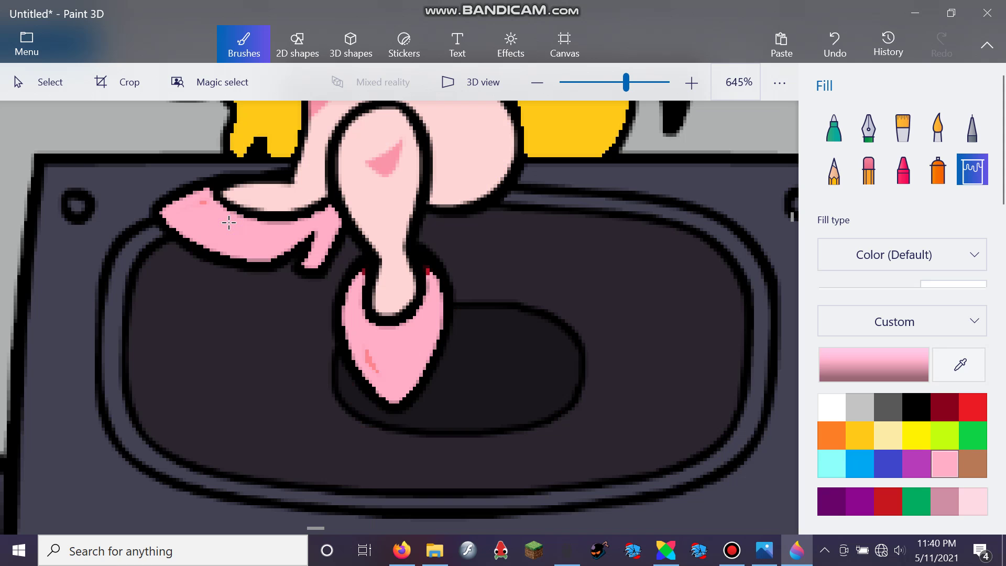
Cover the leftover red pixels around the front shoe's opening with light pink using the 2px marker.
click(834, 126)
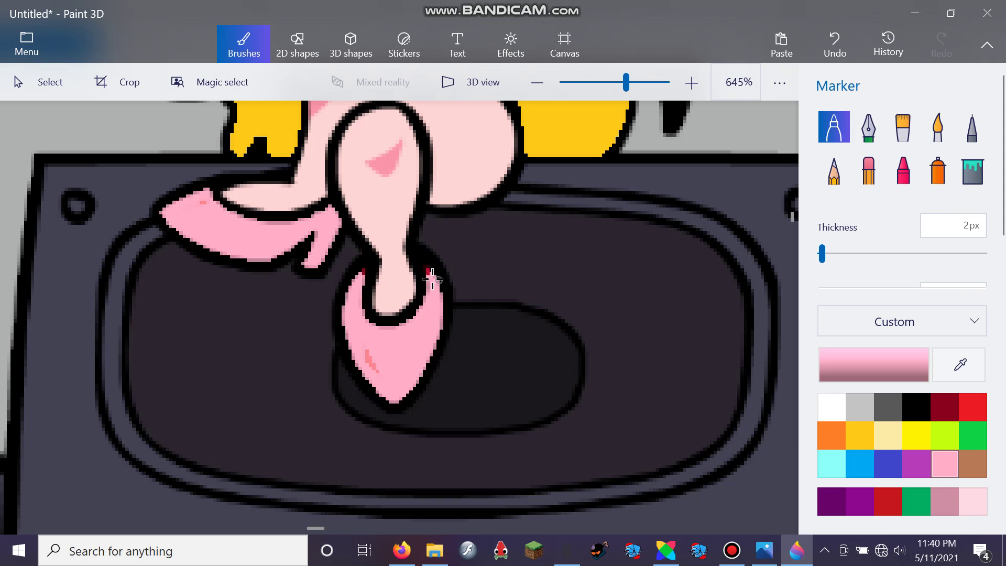
drag(433, 279, 427, 272)
drag(361, 268, 362, 276)
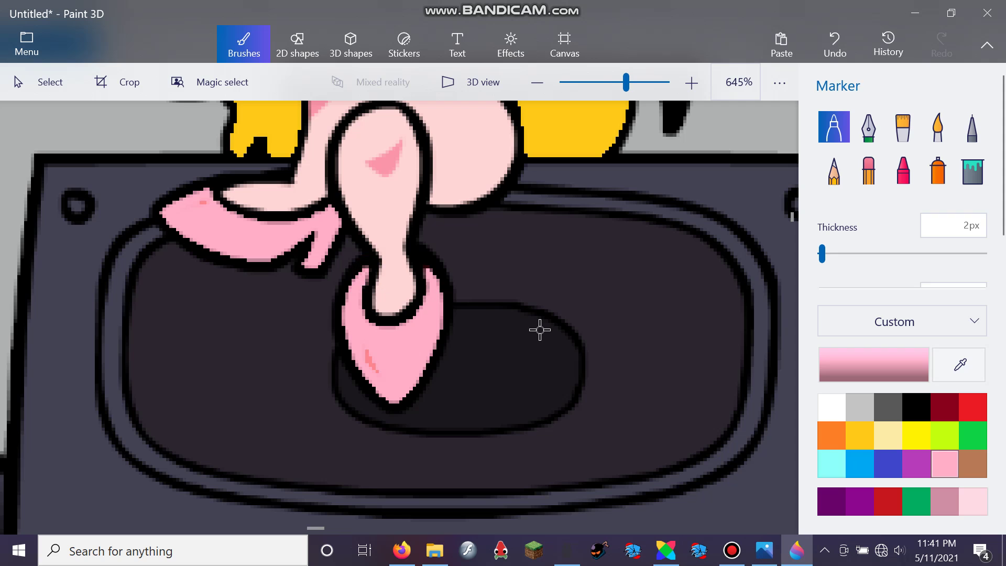
Paint pale pink highlights on both shoes with the 2px marker, undoing and redrawing the one on the rear shoe.
click(975, 502)
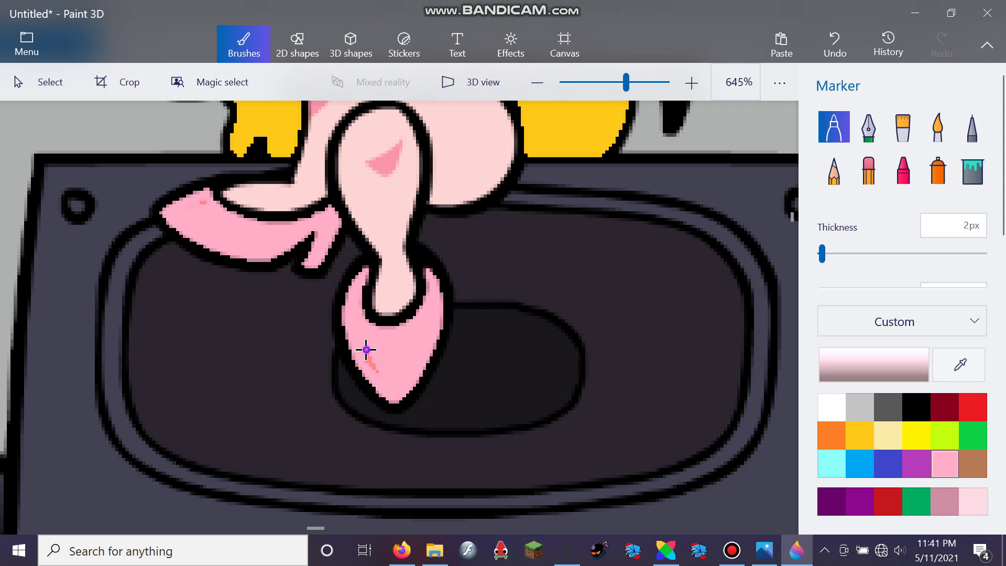
mouse_move(365, 350)
mouse_down()
mouse_move(378, 371)
mouse_move(366, 345)
mouse_up()
mouse_move(199, 206)
mouse_down()
mouse_move(206, 199)
mouse_move(191, 206)
mouse_up()
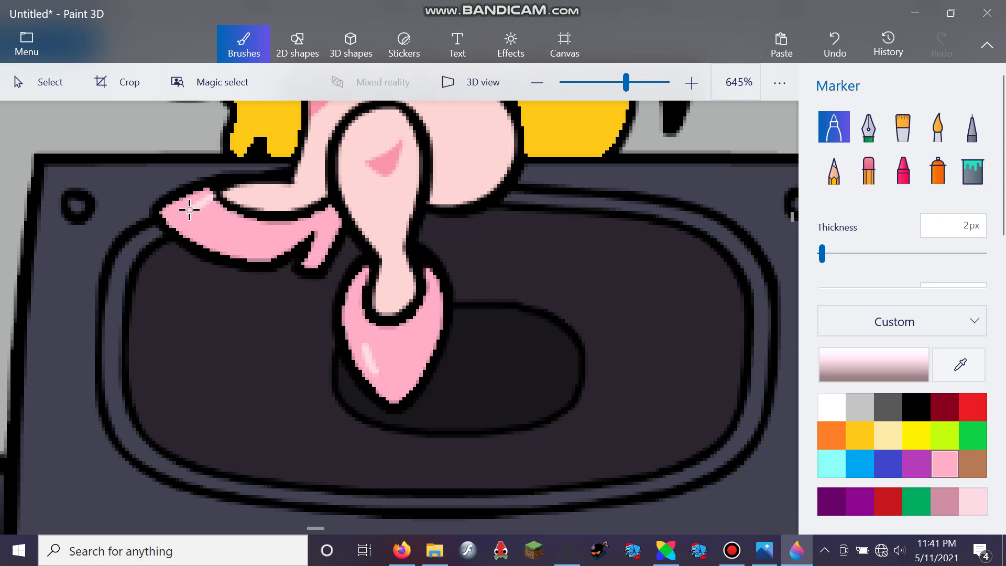
click(828, 55)
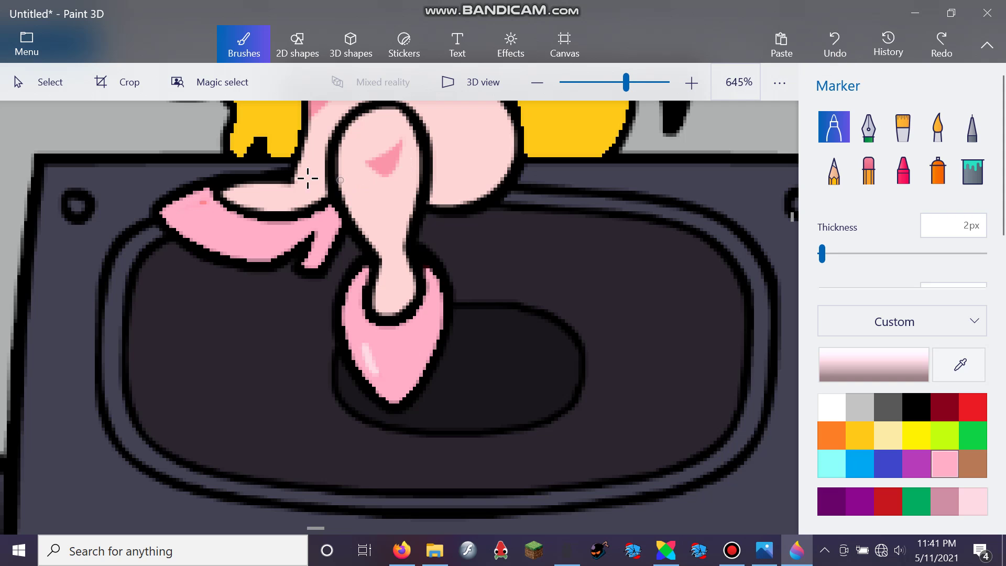
mouse_move(198, 198)
mouse_down()
mouse_move(210, 197)
mouse_move(195, 205)
mouse_up()
scroll(791, 214, up, 5)
scroll(789, 208, down, 3)
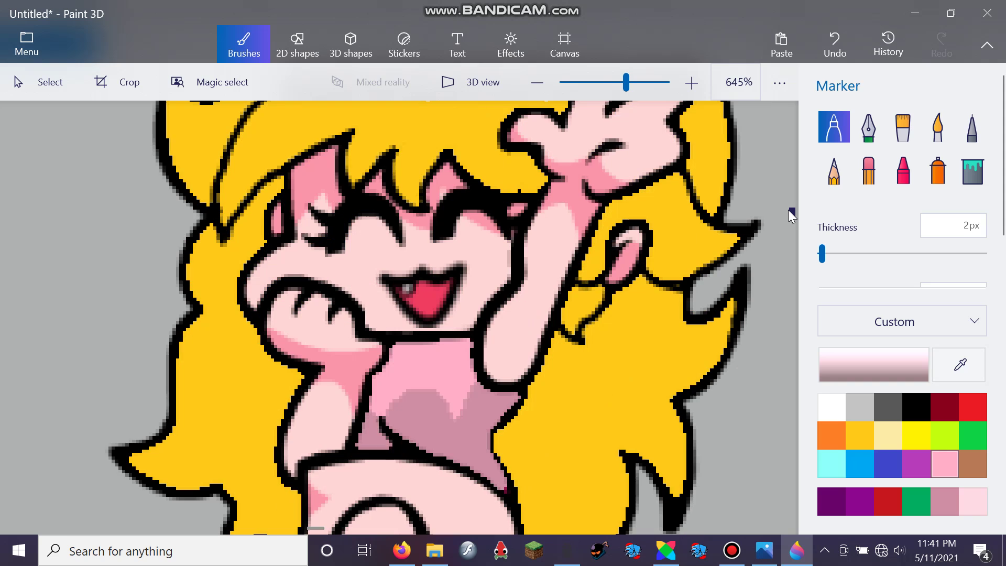
Thicken the black outline between the pink dress and the lowered elbow of the waving arm with the 2px marker.
click(926, 399)
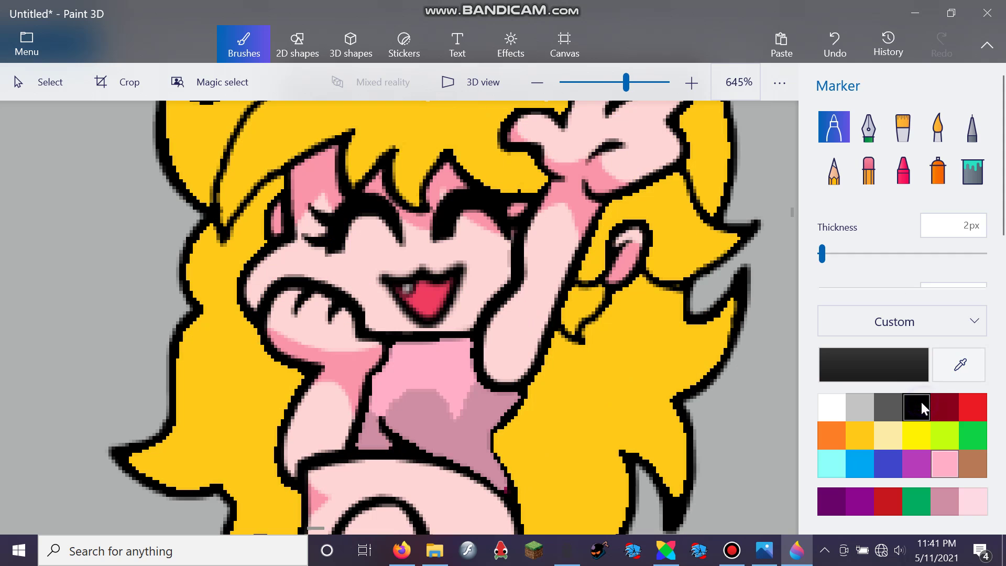
mouse_move(474, 338)
mouse_down()
mouse_move(474, 371)
mouse_move(487, 383)
mouse_up()
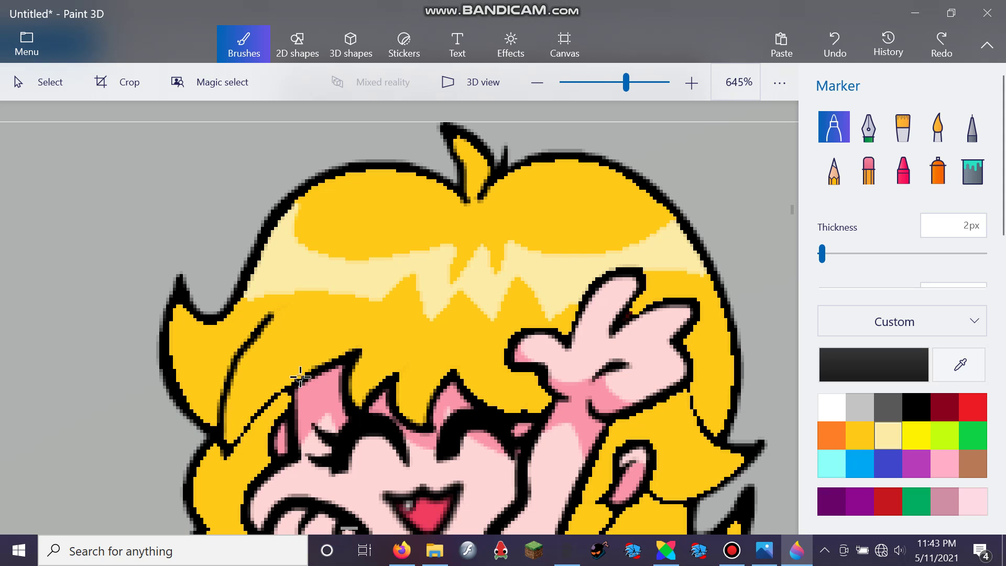
Thicken the black outline of the hair lock beside the closed eye with the 2px marker and cover the stroke's overshoot in gold.
mouse_move(317, 367)
mouse_down()
mouse_move(262, 408)
mouse_move(214, 465)
mouse_up()
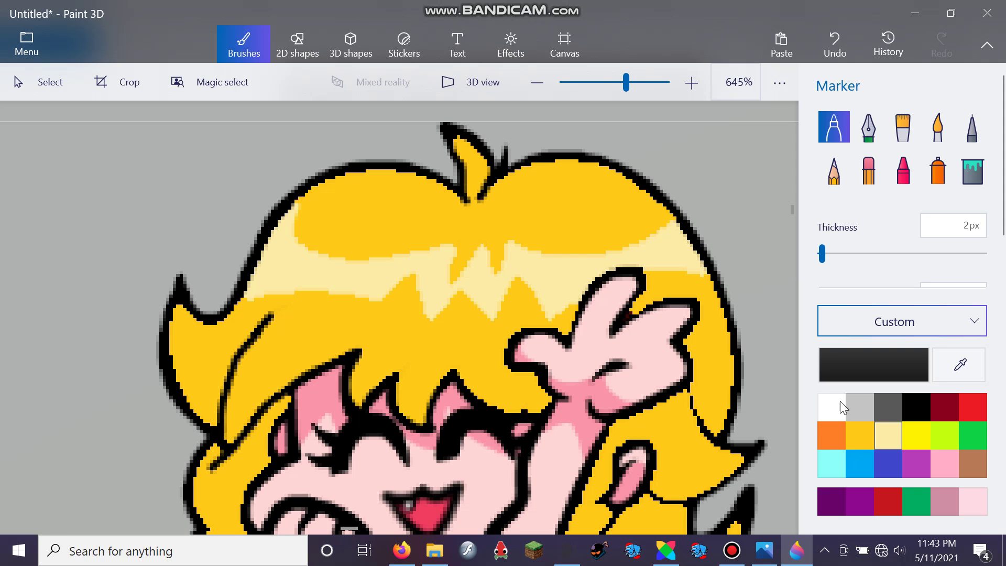
click(859, 437)
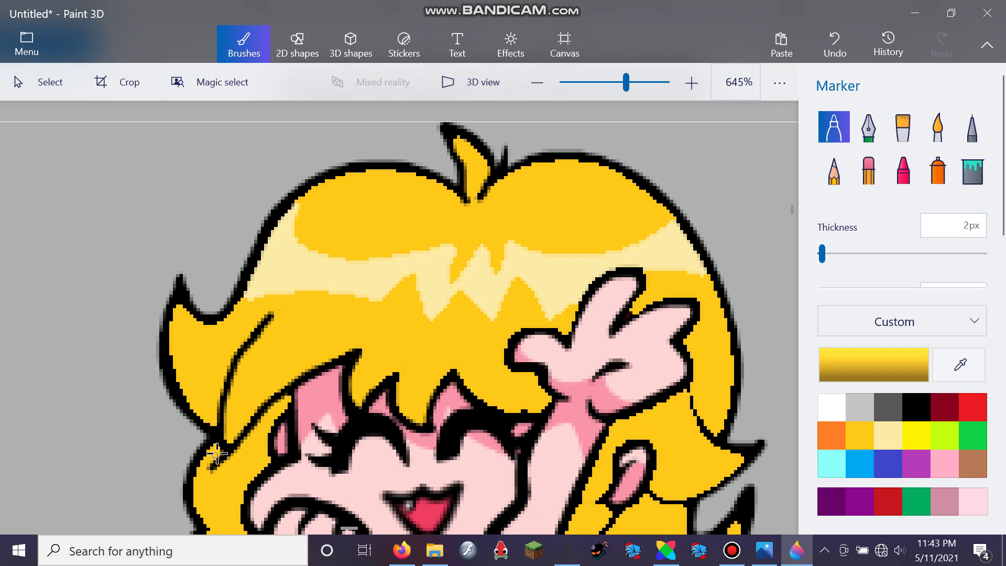
mouse_move(217, 453)
mouse_down()
mouse_move(209, 477)
mouse_move(218, 457)
mouse_move(227, 462)
mouse_up()
Thicken the black outlines of the hair lock beside the waving hand and the small lock below the ear with the 2px marker.
scroll(629, 183, down, 3)
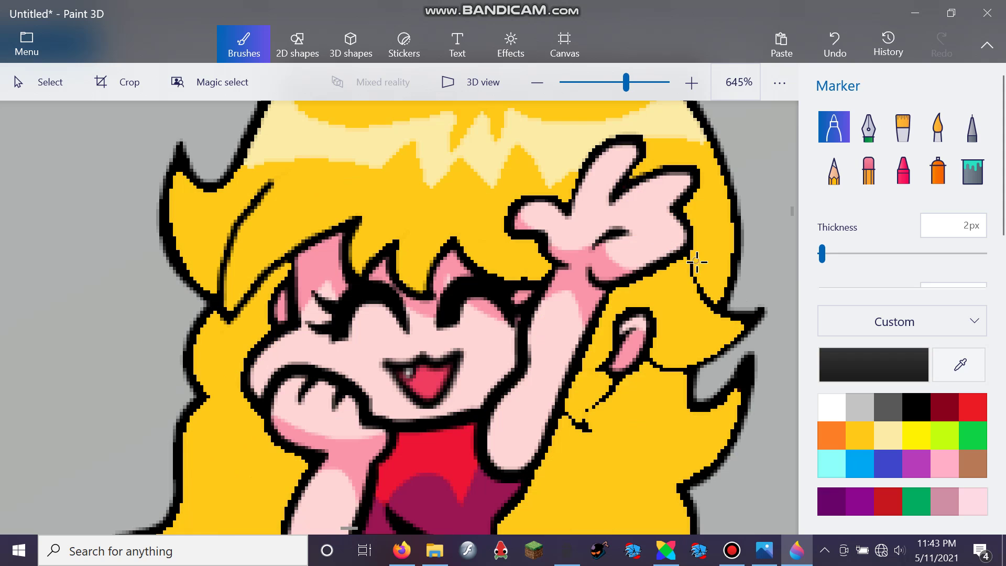
mouse_move(692, 259)
mouse_down()
mouse_move(693, 286)
mouse_move(723, 310)
mouse_up()
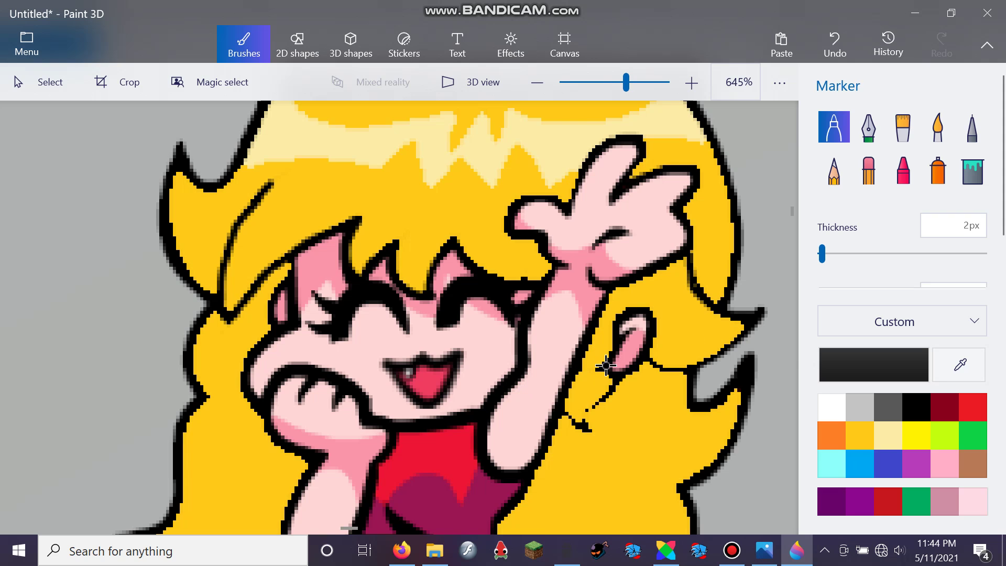
drag(604, 367, 575, 377)
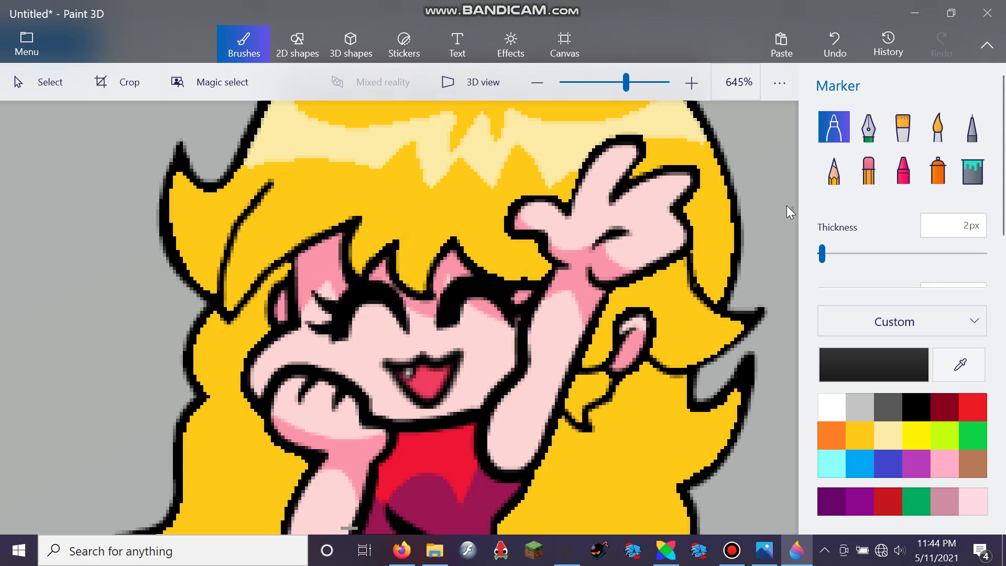
Restore the black outlines of the pink dress's waist fold and side and of the bent arm with the 2px marker.
scroll(787, 208, down, 5)
scroll(787, 209, up, 5)
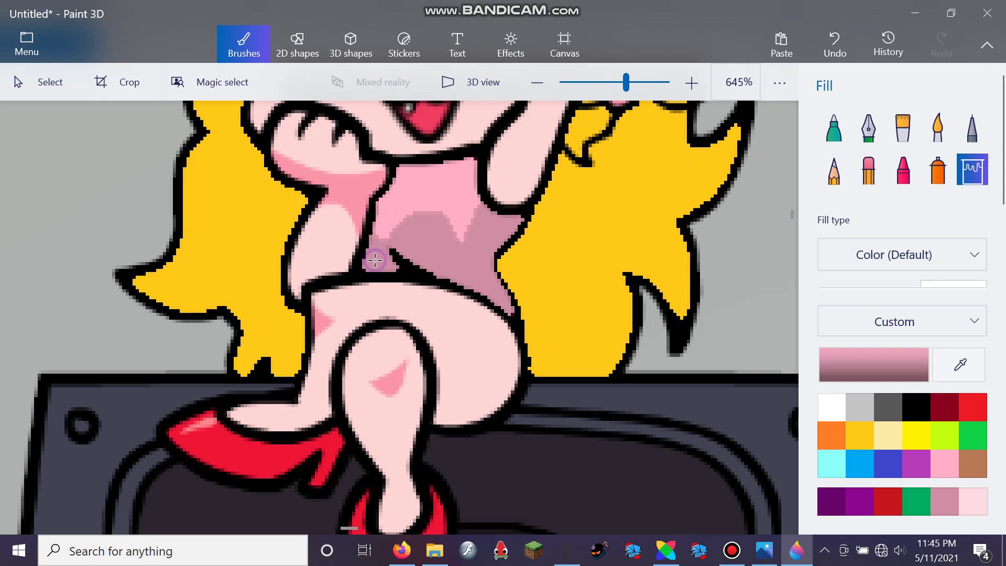
click(916, 408)
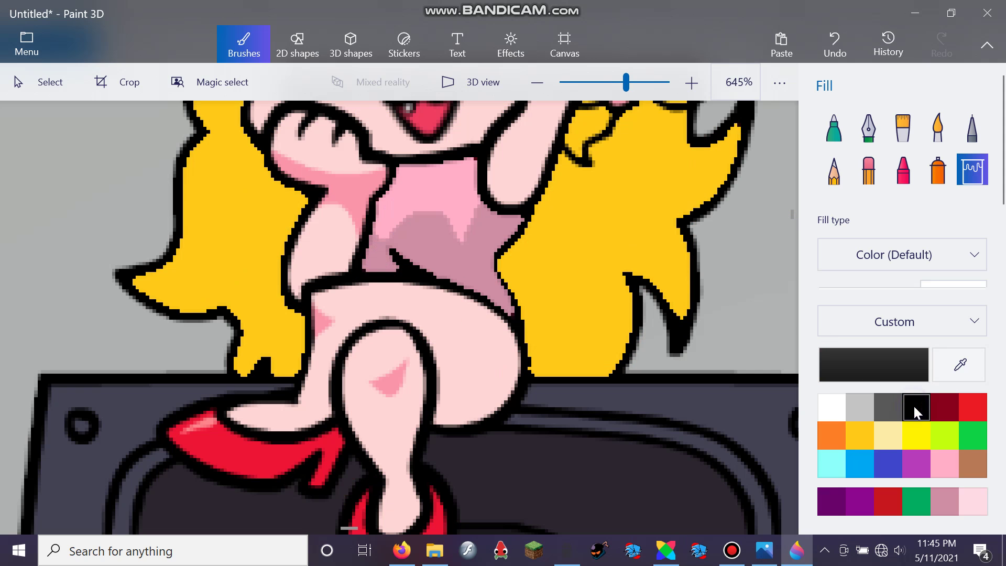
click(836, 132)
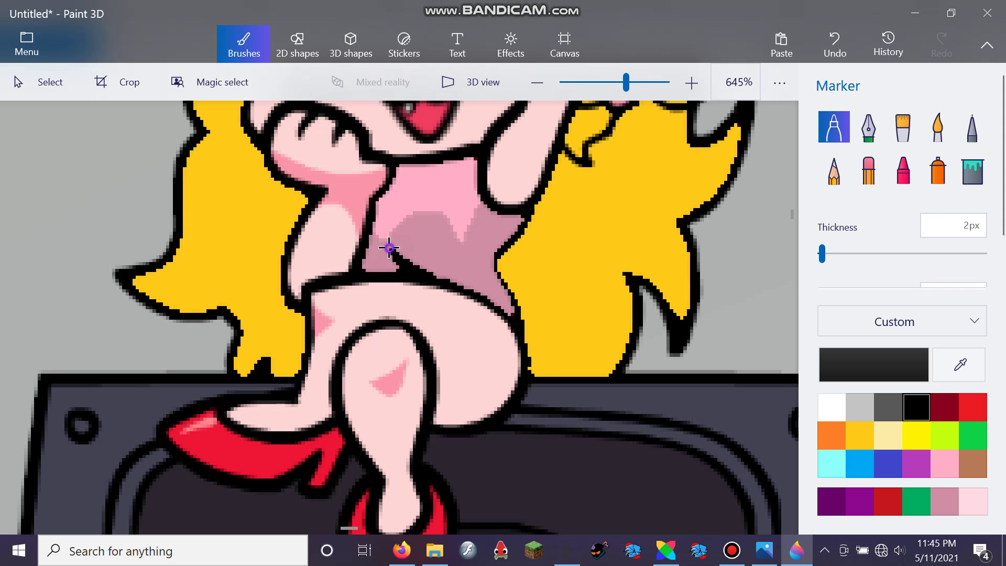
drag(389, 247, 404, 265)
mouse_move(526, 217)
mouse_down()
mouse_move(496, 258)
mouse_move(517, 321)
mouse_up()
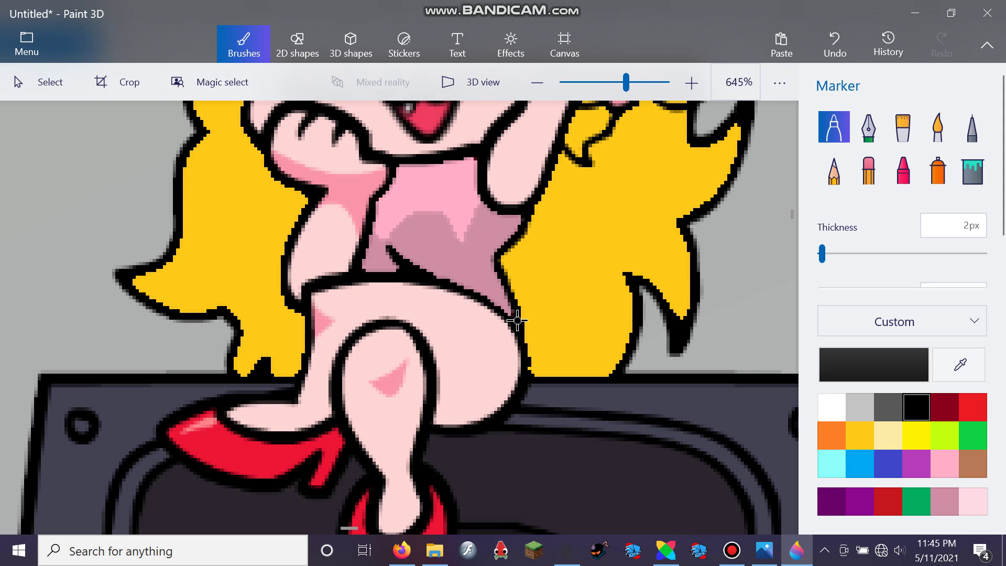
mouse_move(287, 237)
mouse_down()
mouse_move(281, 285)
mouse_move(303, 313)
mouse_up()
drag(313, 195, 289, 255)
mouse_move(265, 149)
mouse_down()
mouse_move(273, 176)
mouse_move(318, 194)
mouse_up()
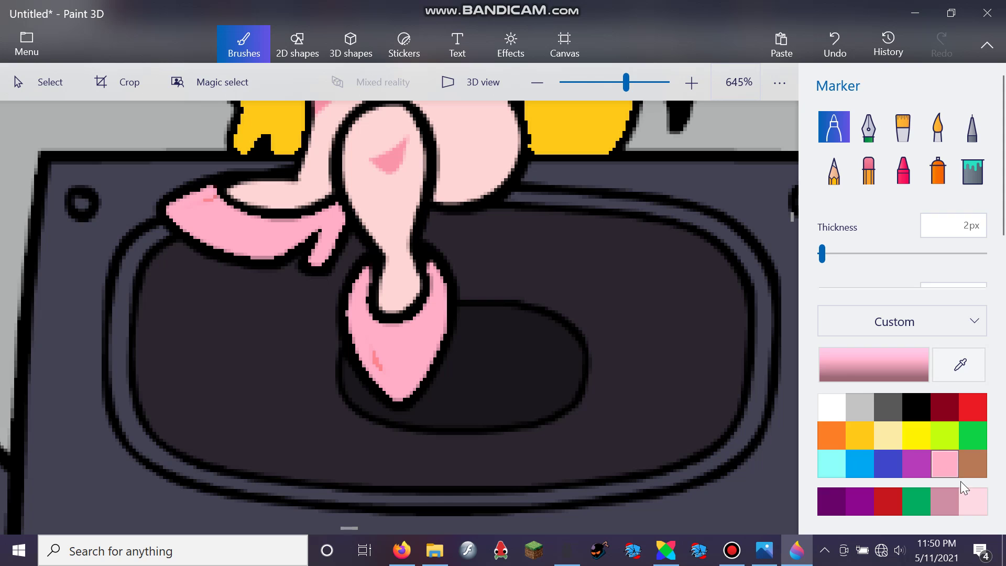
Paint pale pink highlights over the reddish marks on both pink shoes with the 2px marker.
click(970, 503)
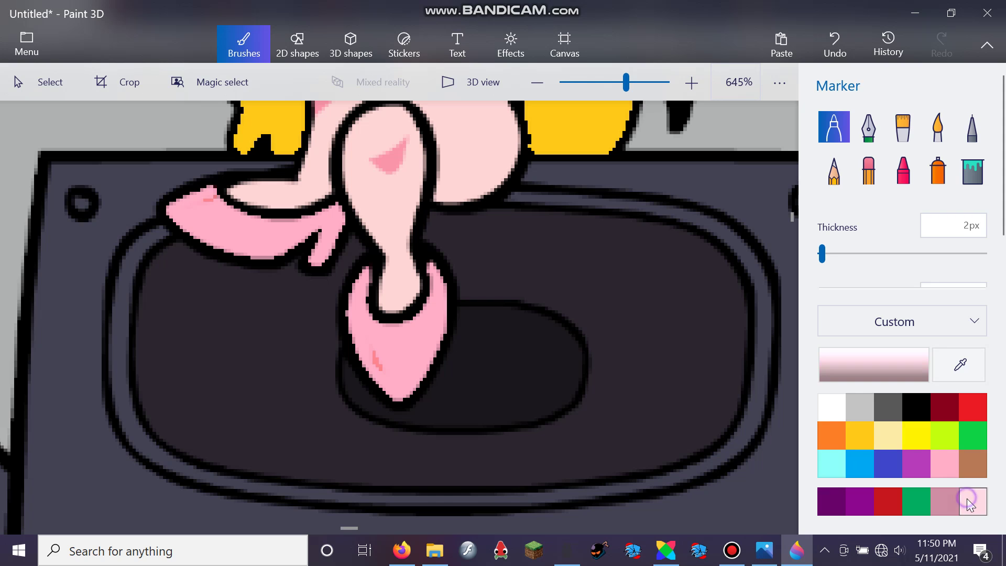
drag(373, 349, 387, 376)
mouse_move(202, 198)
mouse_down()
mouse_move(216, 197)
mouse_move(199, 202)
mouse_up()
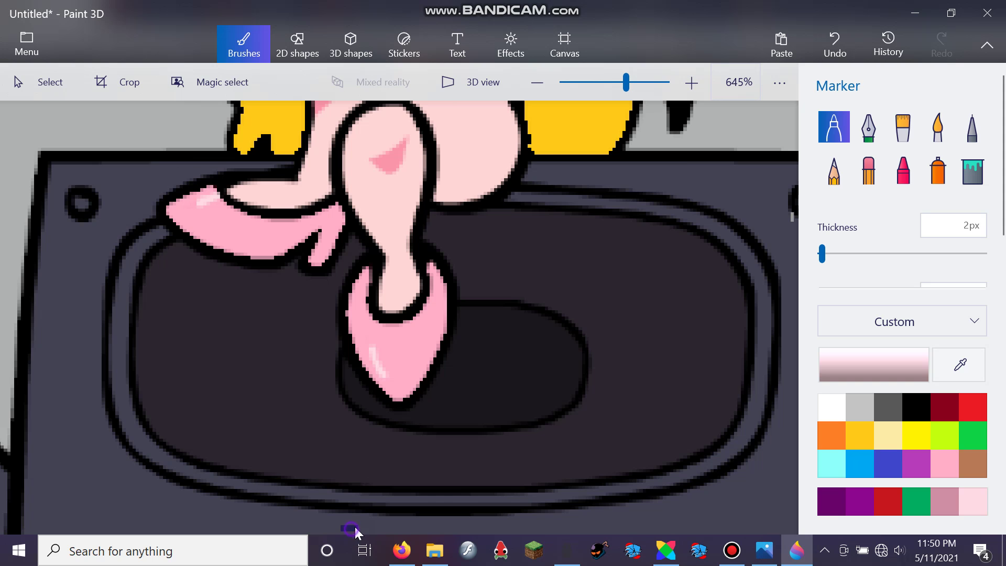
Fill the dark red hair of the next frame with gold, including the side locks, fringe, crown and tuft.
scroll(362, 523, down, 3)
scroll(372, 523, up, 3)
scroll(381, 523, right, 2)
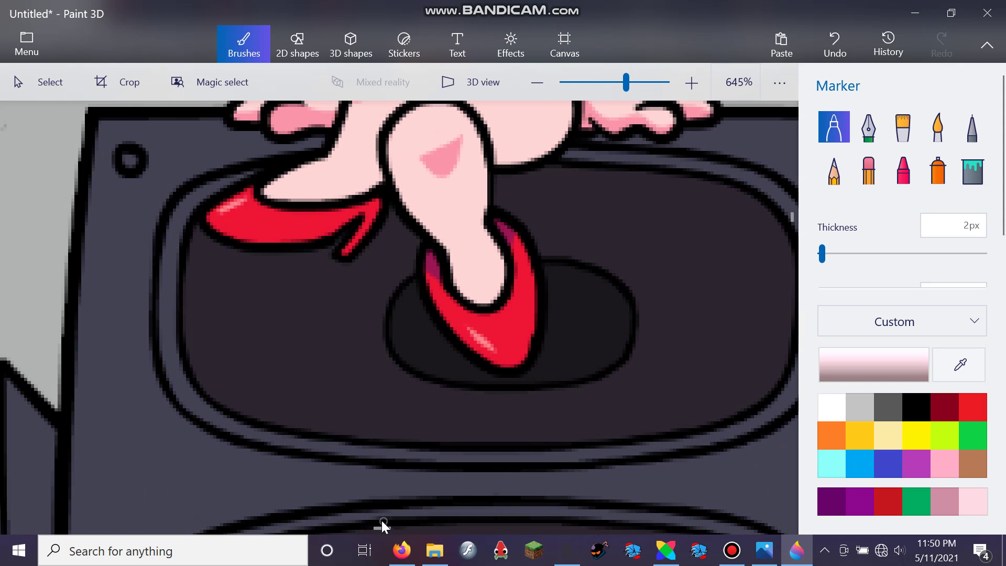
scroll(792, 214, up, 8)
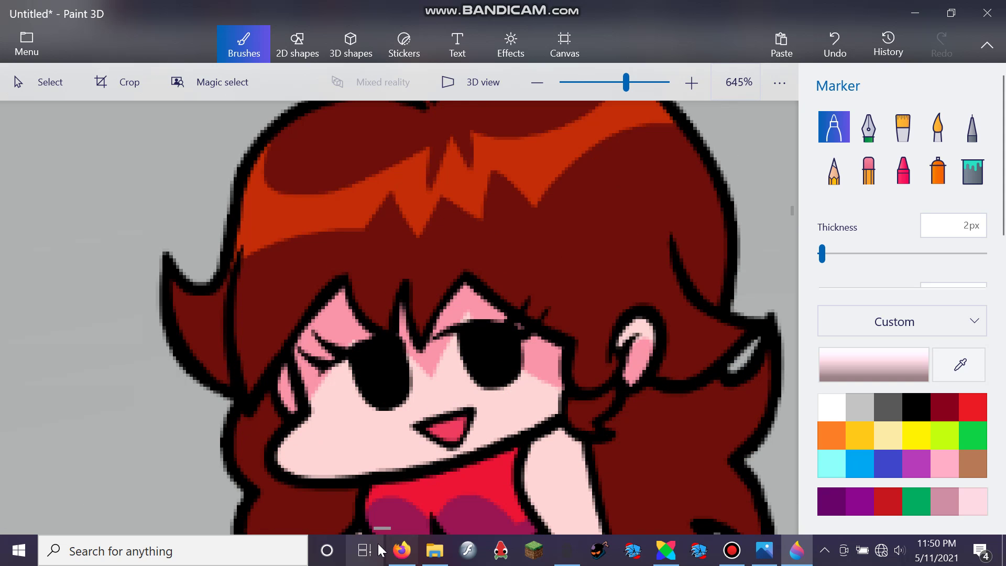
scroll(380, 528, right, 2)
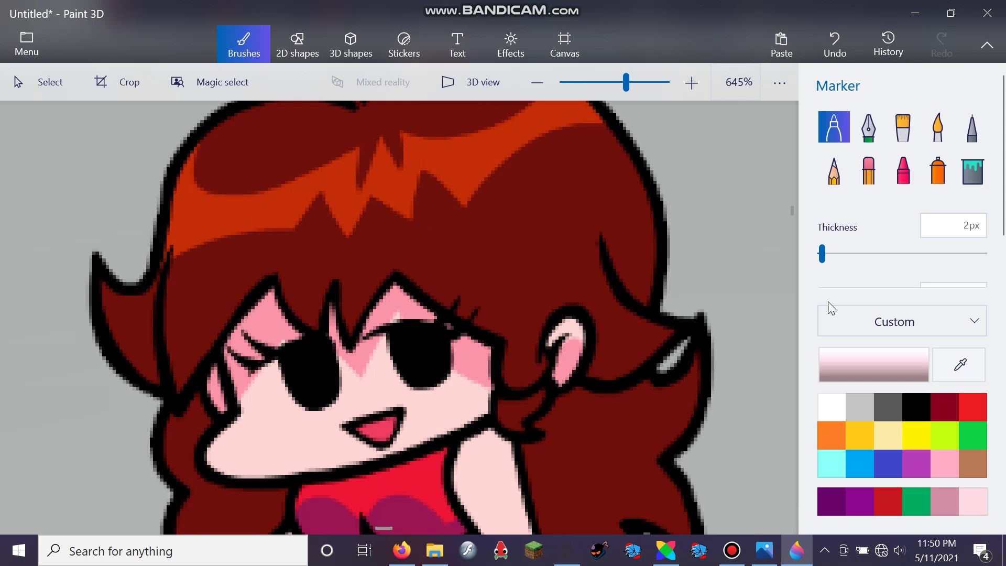
scroll(793, 213, down, 4)
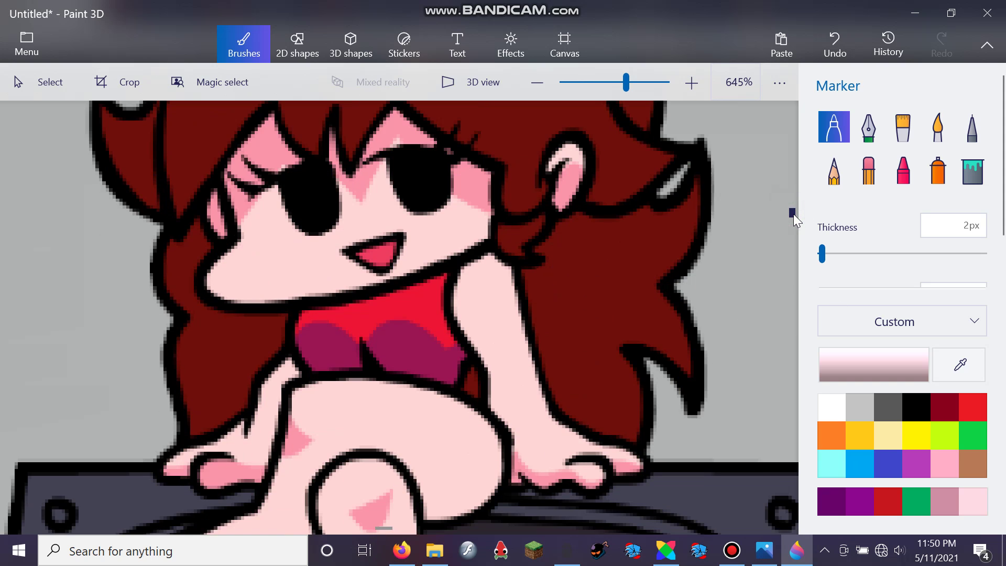
click(865, 442)
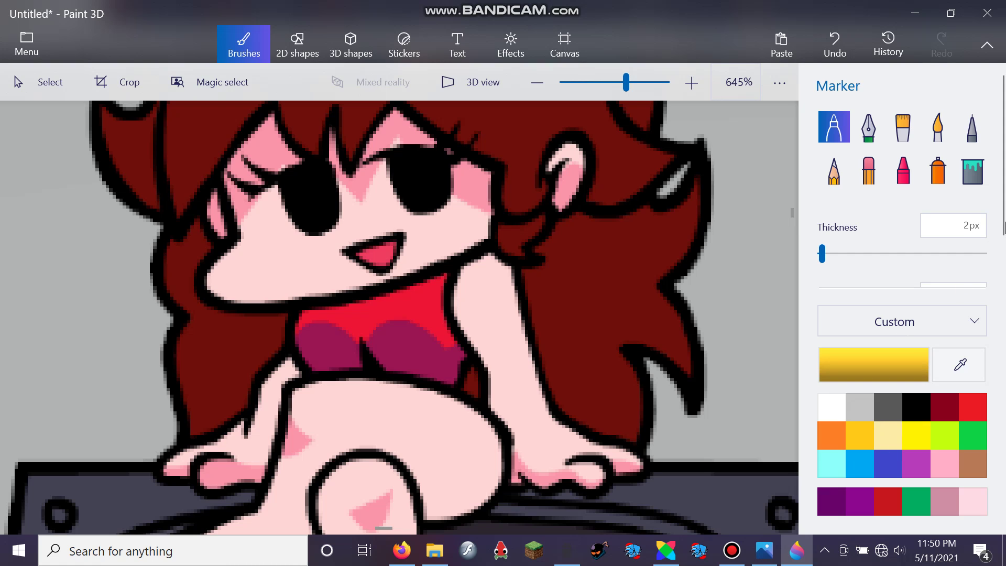
click(972, 183)
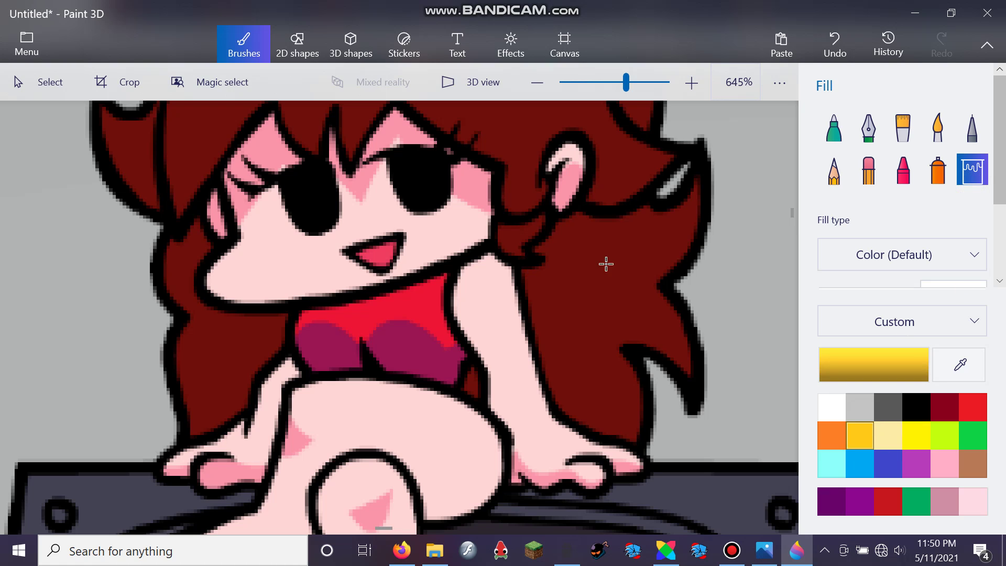
click(599, 265)
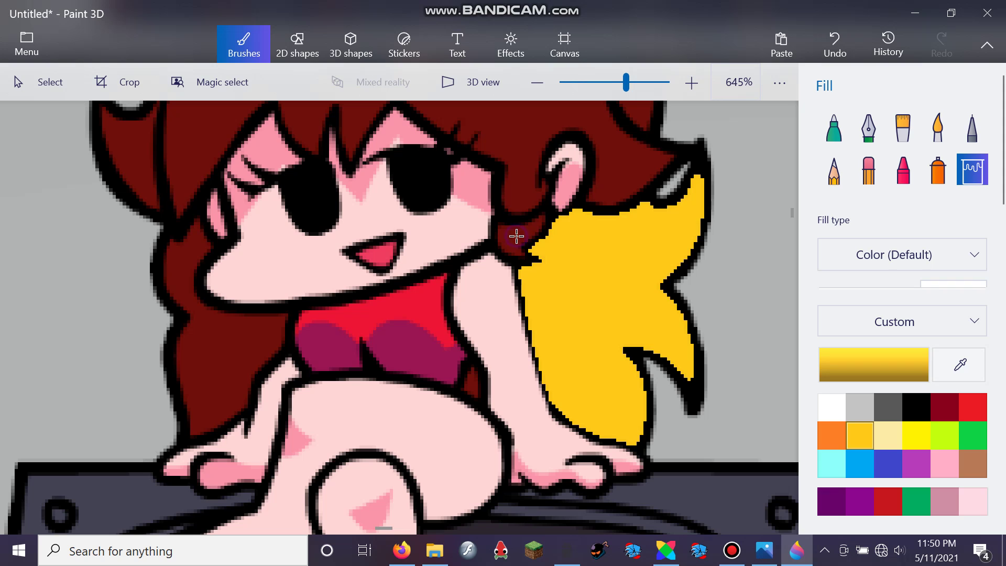
click(516, 237)
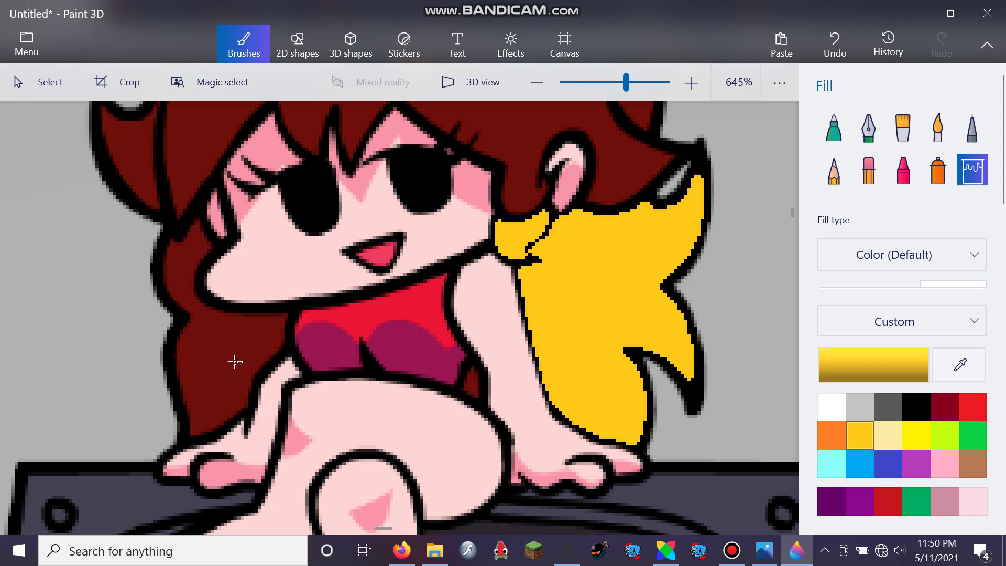
click(158, 245)
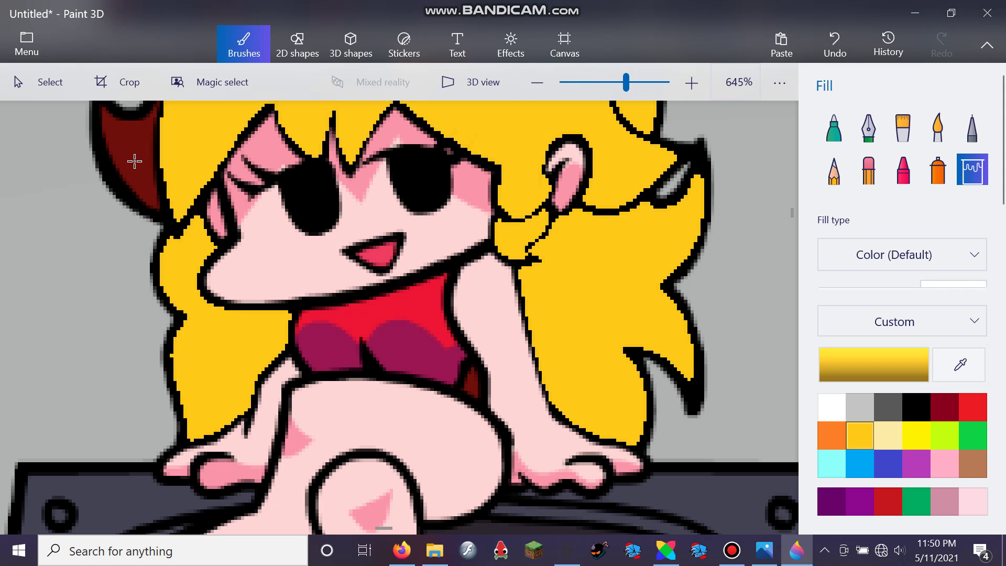
click(134, 162)
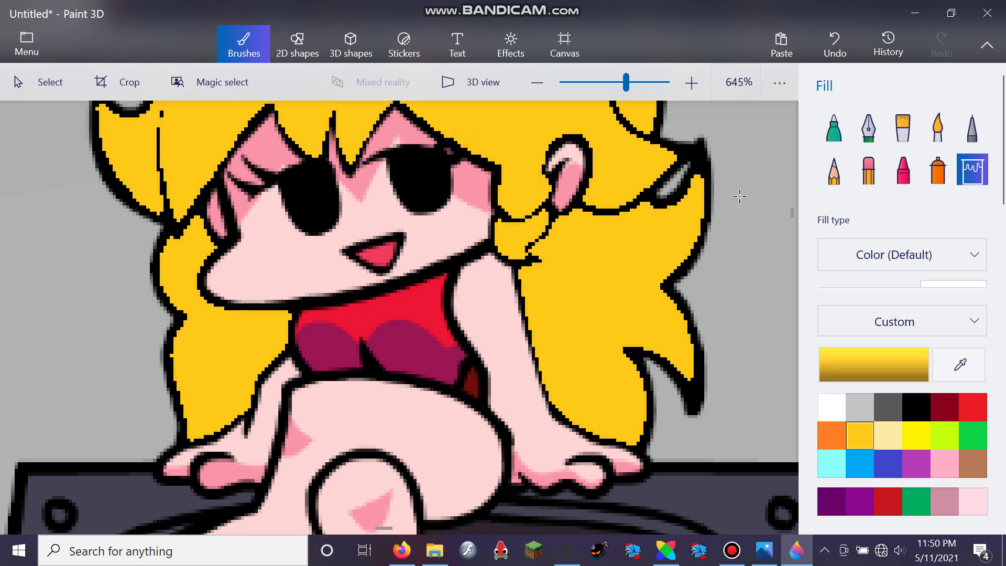
scroll(793, 219, up, 5)
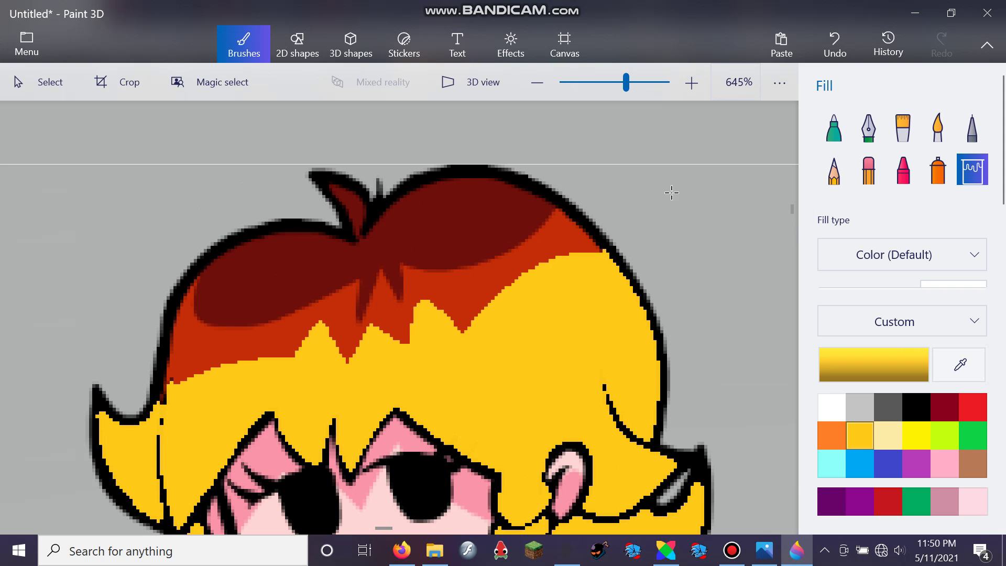
click(500, 213)
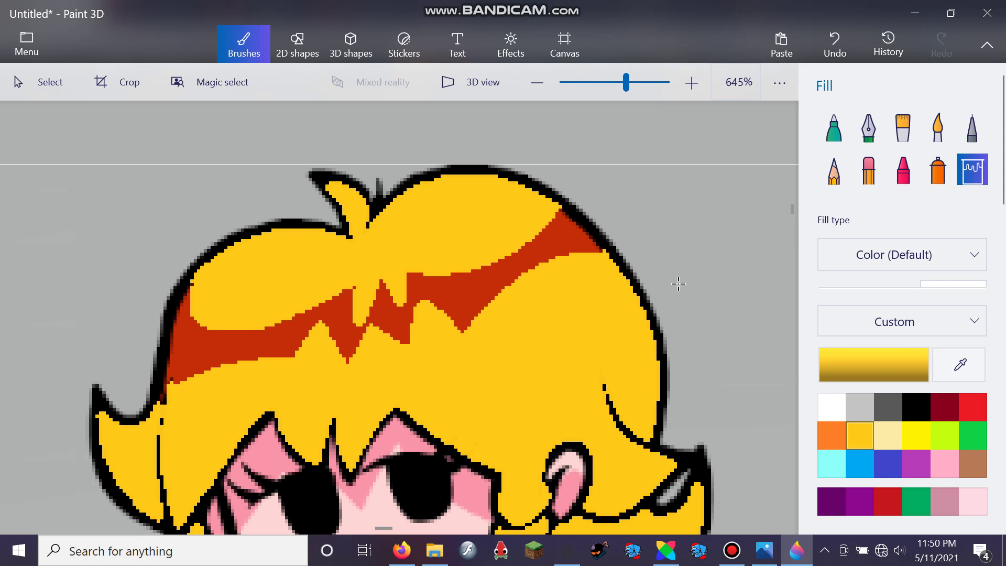
Fill the hair's red-orange highlight band with pale yellow and cover its leftover red pixels using the 2px marker.
click(891, 433)
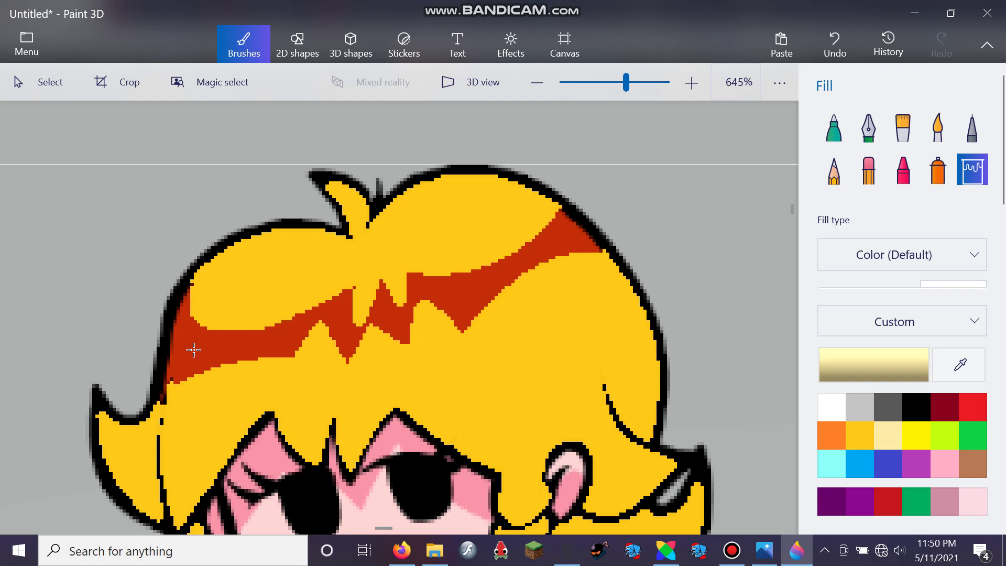
click(194, 350)
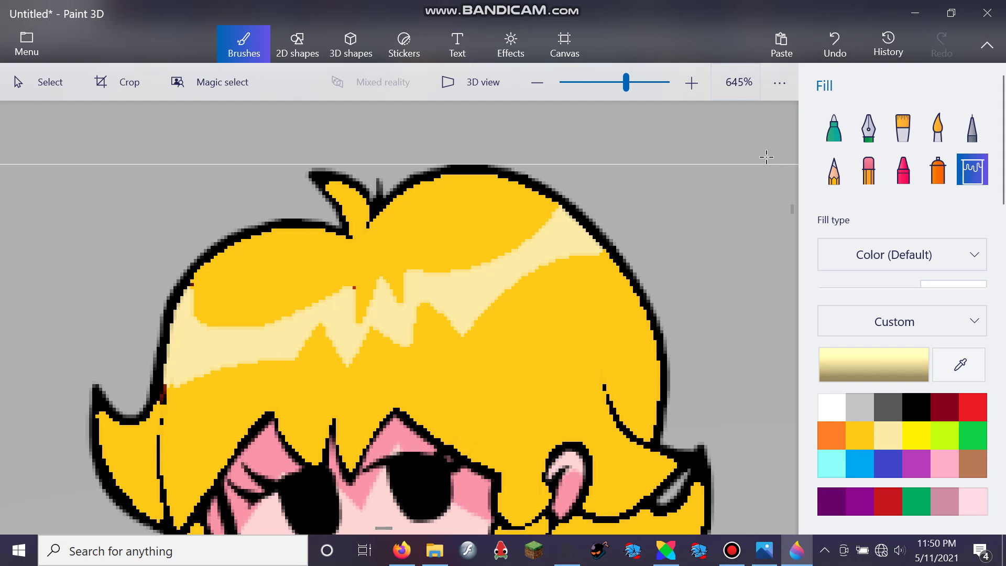
click(834, 127)
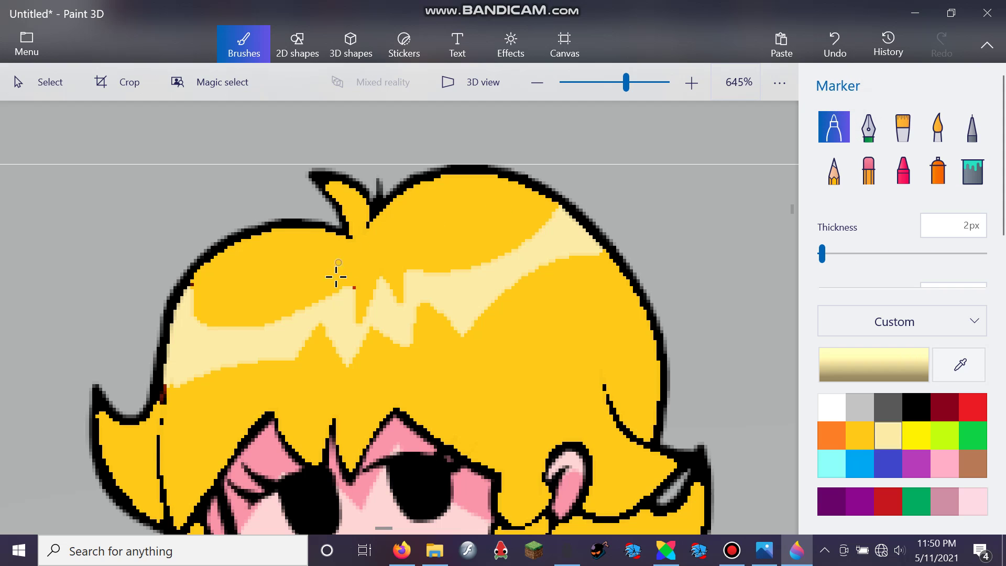
drag(353, 288, 348, 297)
drag(191, 285, 184, 299)
drag(167, 375, 159, 402)
Thicken the black outlines of the outer hair lock and the fringe strands above the eyes with the 2px marker, undoing and redrawing one fringe stroke.
click(915, 410)
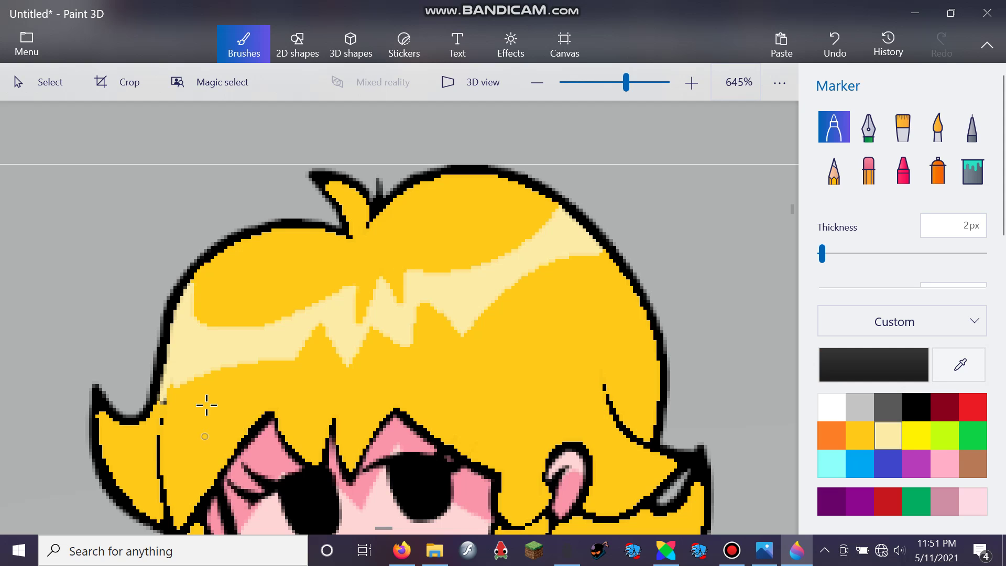
drag(165, 397, 167, 516)
scroll(170, 278, down, 5)
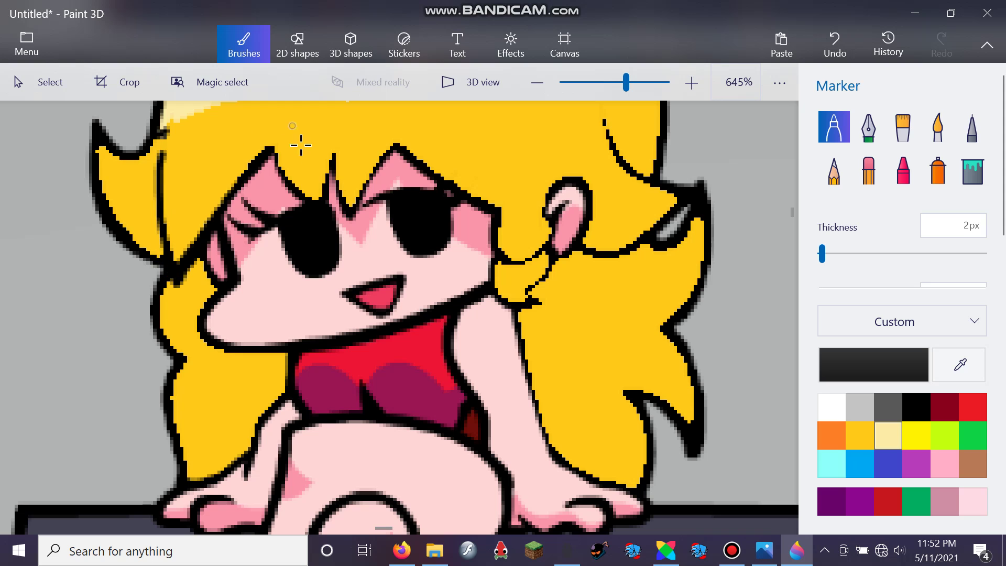
mouse_move(229, 201)
mouse_down()
mouse_move(262, 160)
mouse_move(277, 158)
mouse_move(322, 198)
mouse_up()
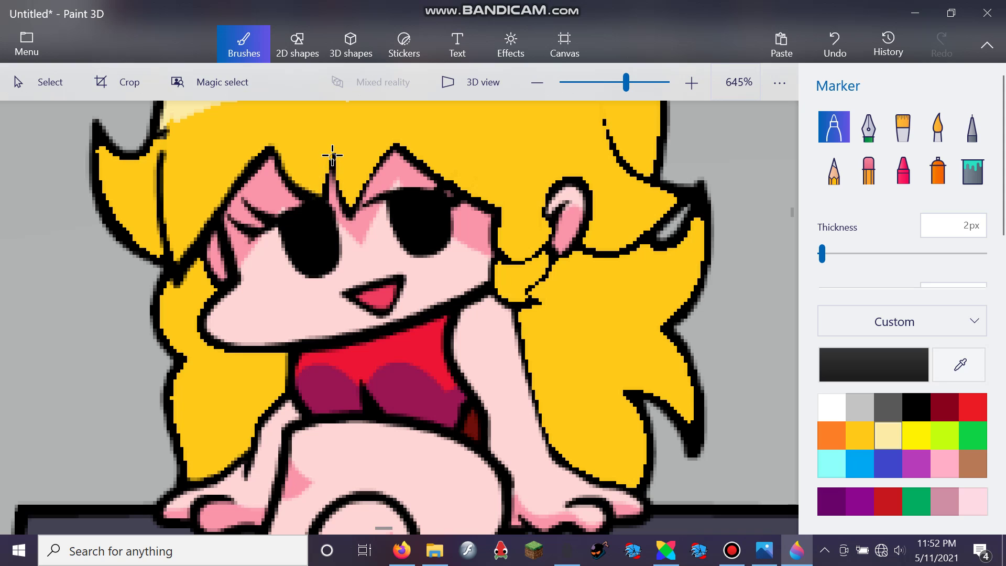
drag(333, 152, 321, 199)
drag(337, 148, 350, 208)
drag(396, 148, 351, 206)
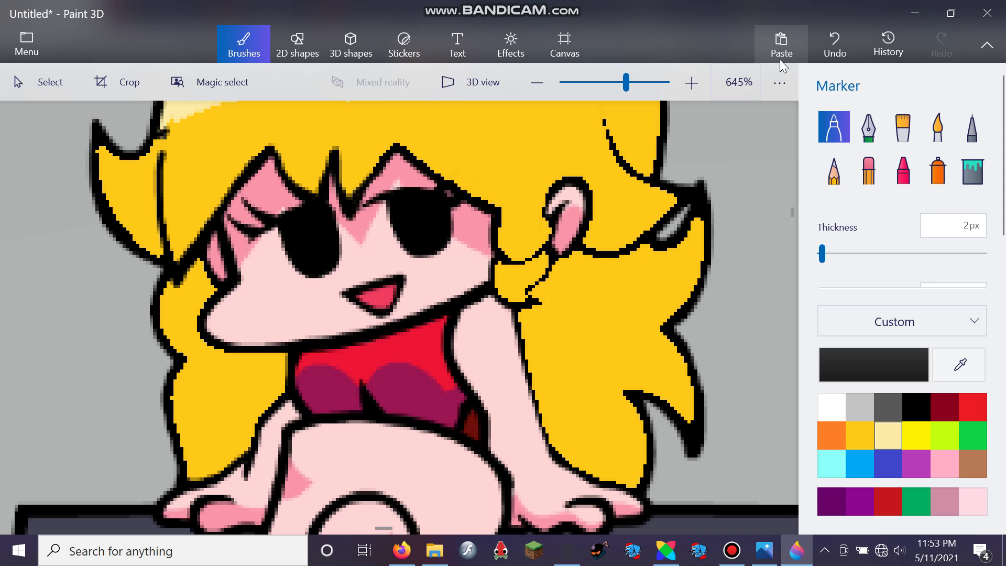
click(835, 45)
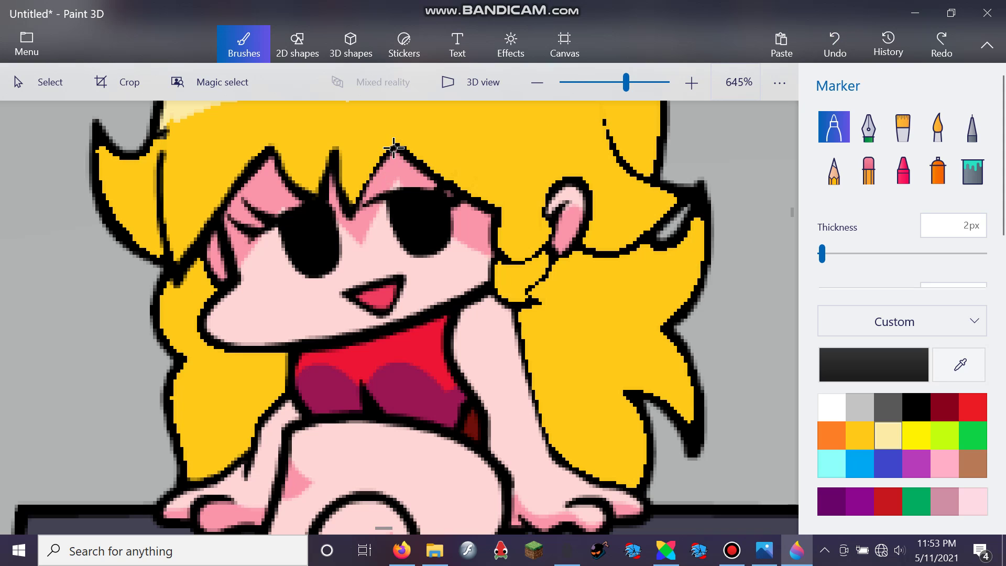
drag(395, 147, 357, 206)
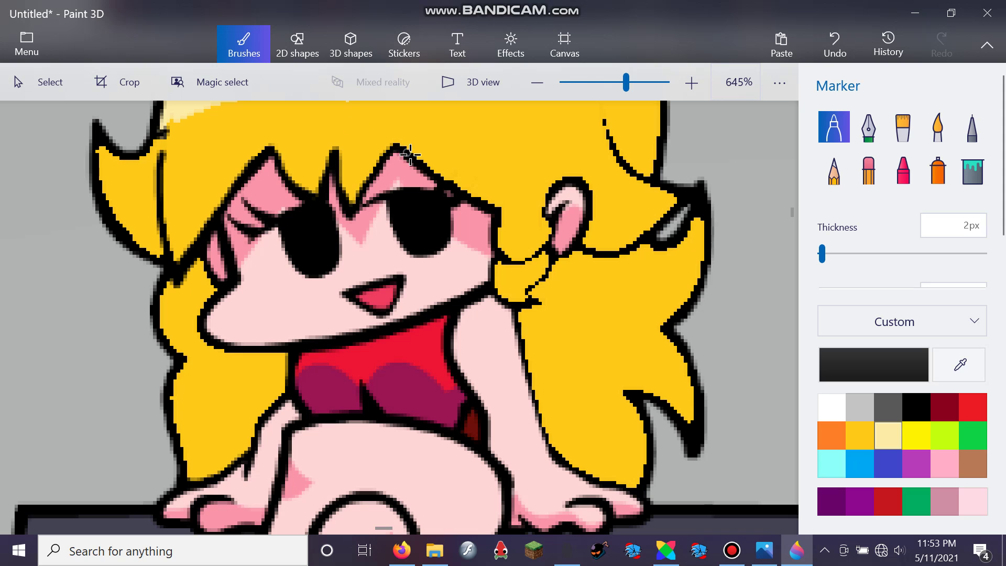
Thicken the black outlines of the fringe edge above the open-side eye and the hair lock beside the ear with the 2px marker.
drag(396, 146, 462, 190)
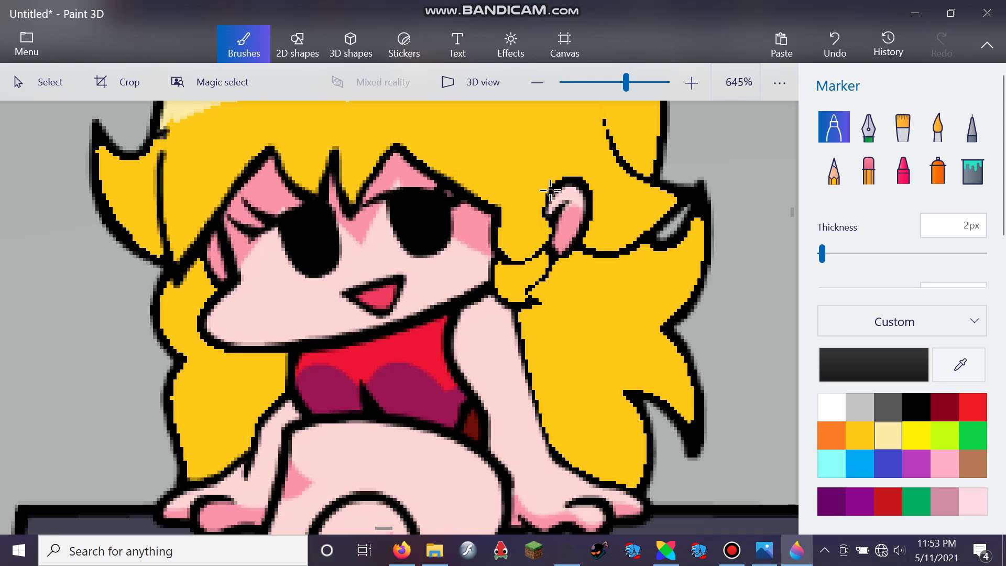
mouse_move(549, 191)
mouse_down()
mouse_move(547, 243)
mouse_move(521, 263)
mouse_move(501, 254)
mouse_move(549, 251)
mouse_move(553, 268)
mouse_move(528, 287)
mouse_move(537, 301)
mouse_move(514, 304)
mouse_up()
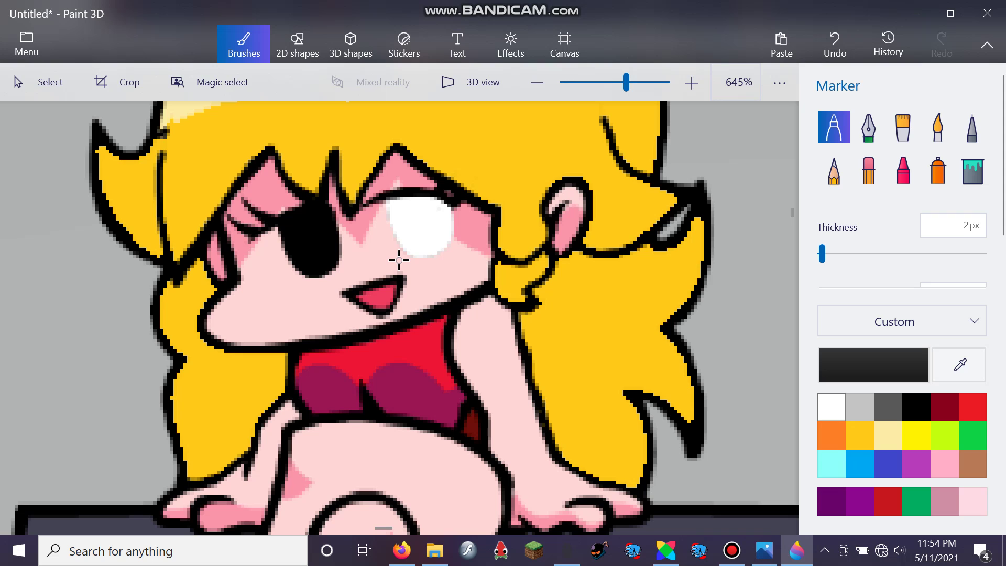
Draw a 1px black pixel-pen line along the upper edge of the remaining black eye and fill that eye with white.
click(981, 128)
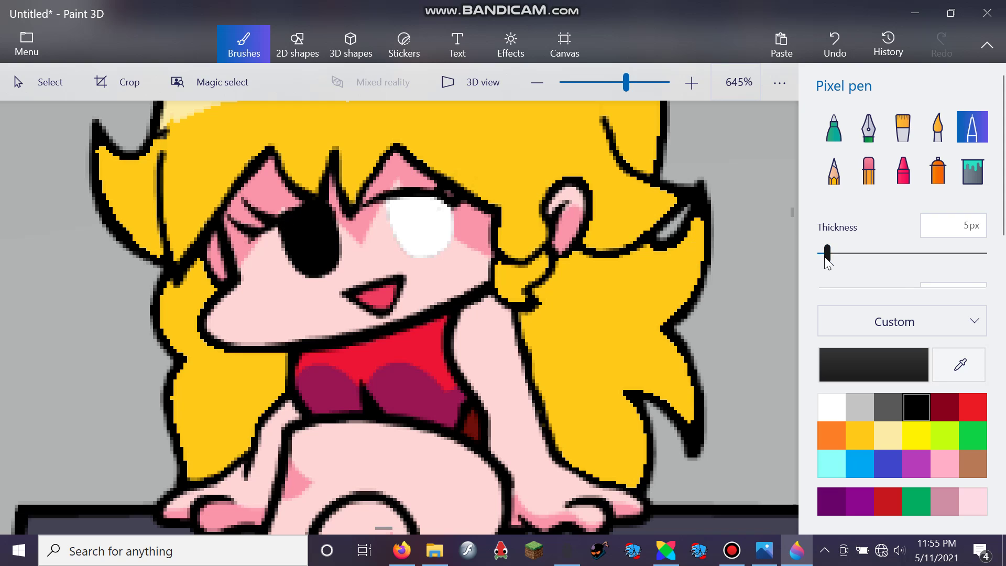
drag(828, 254, 802, 257)
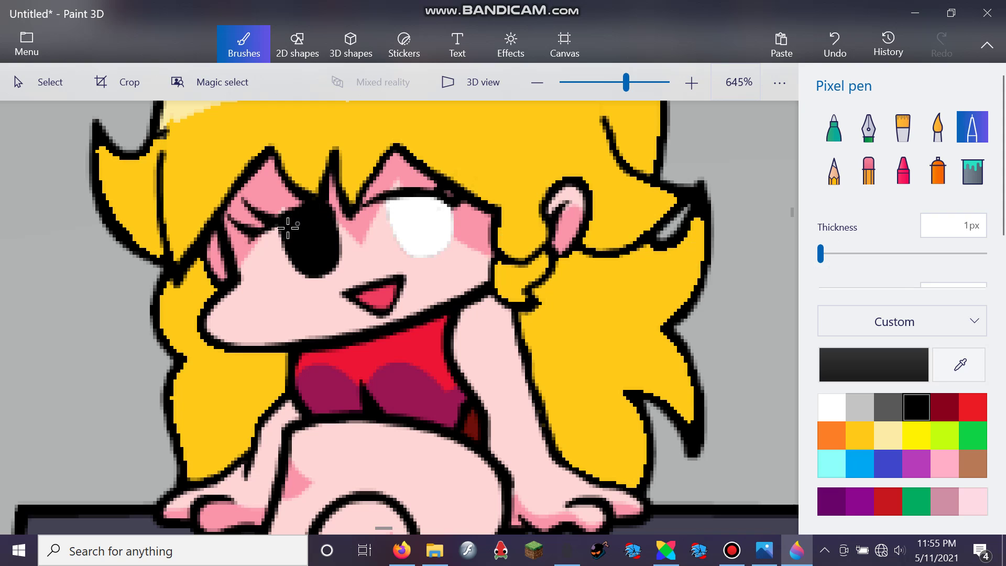
drag(279, 226, 329, 210)
click(834, 413)
click(834, 413)
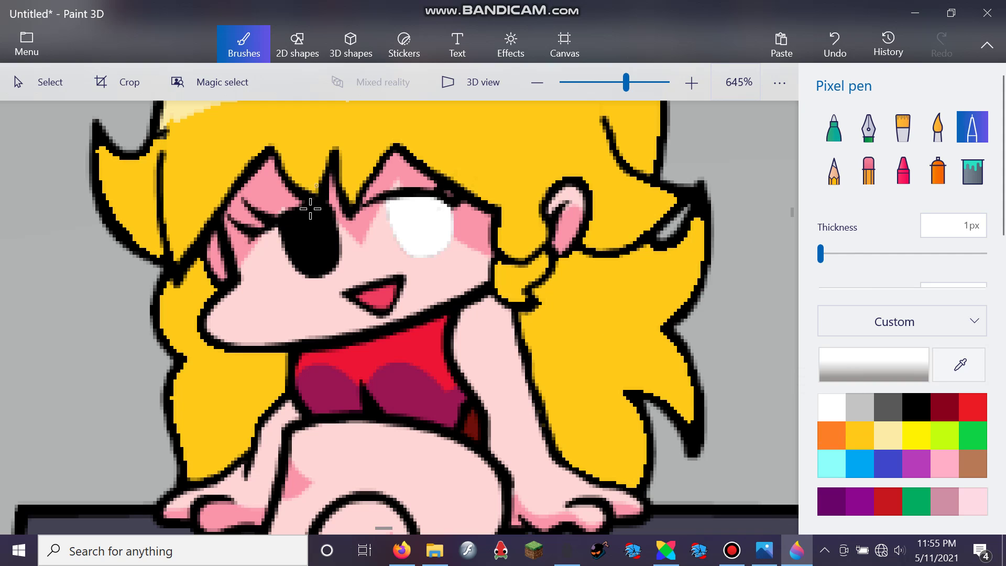
click(973, 169)
click(309, 241)
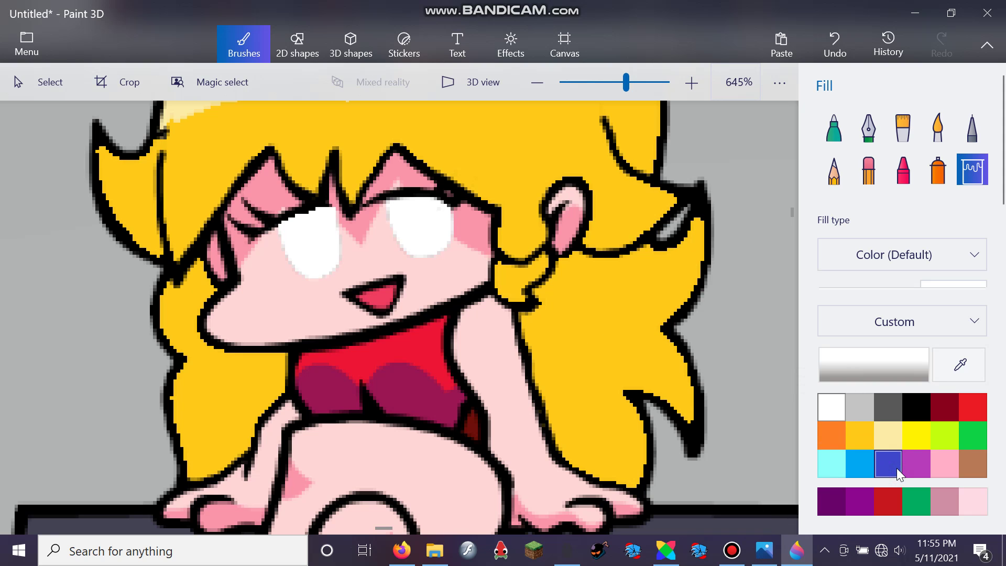
Spray a soft white glow over both eyes with the 25px spray can.
click(938, 170)
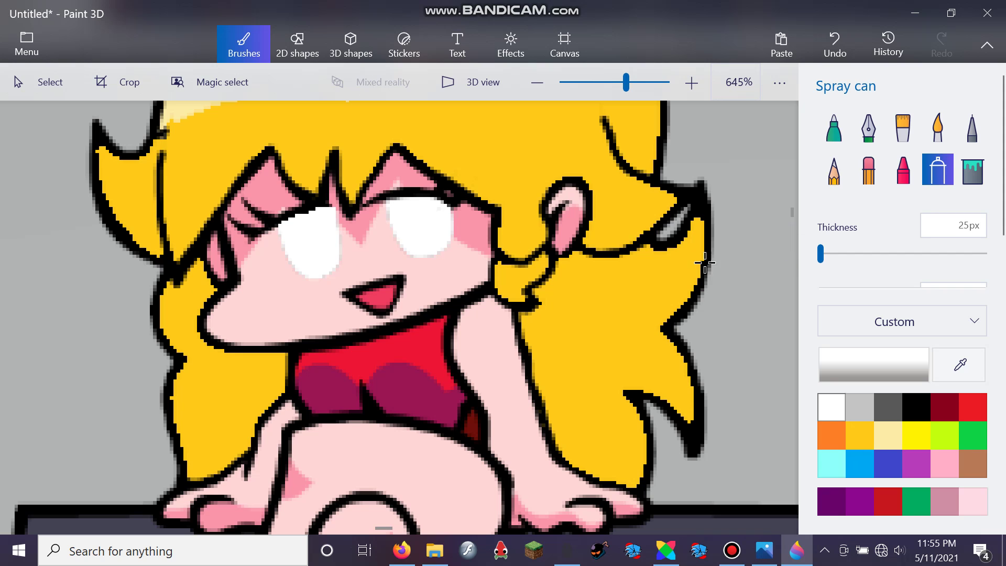
mouse_move(326, 224)
mouse_down()
mouse_move(321, 257)
mouse_move(304, 250)
mouse_move(297, 224)
mouse_move(315, 238)
mouse_up()
drag(414, 223, 464, 267)
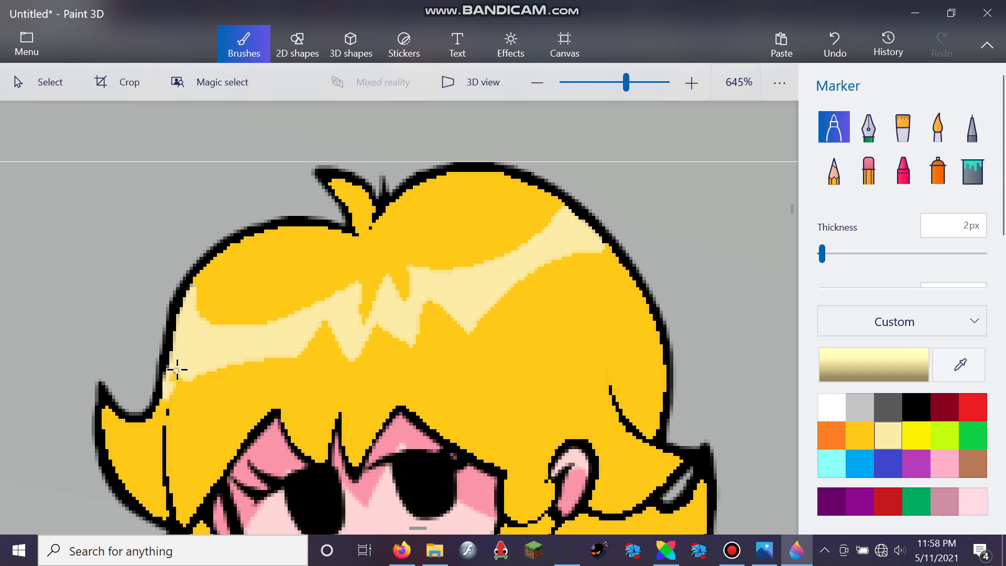
Touch up the outer end of the hair's highlight band in pale yellow with the 2px marker, undoing and repeating the first dab.
click(178, 372)
key(ctrl+z)
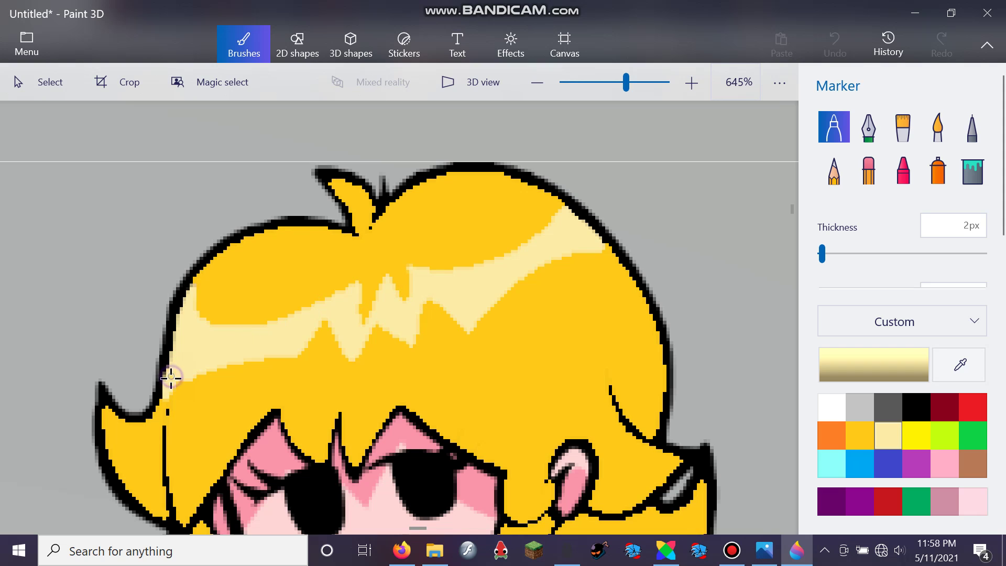
click(169, 377)
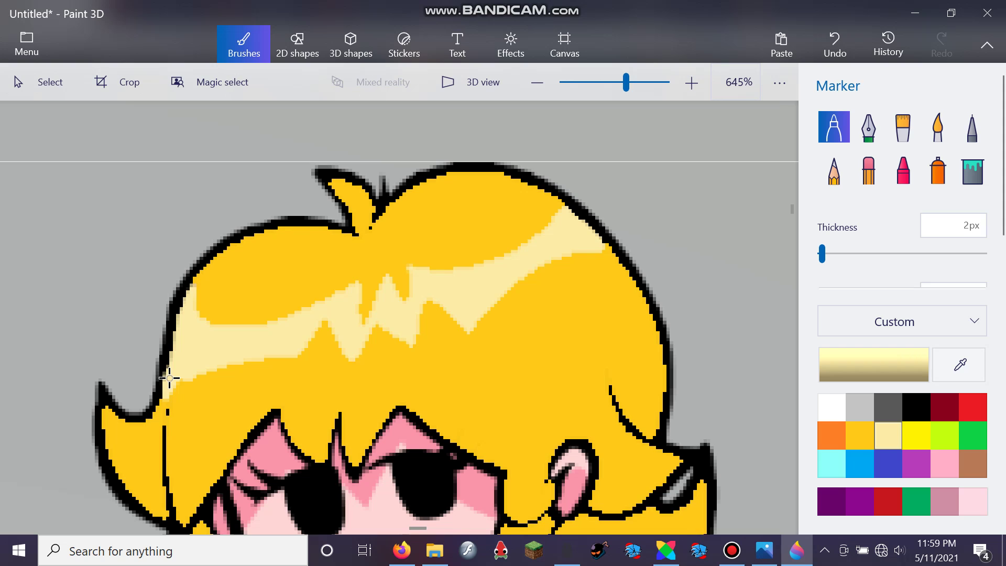
Thicken the outlines on both sides of the hair tuft with the 2px marker in black.
click(917, 407)
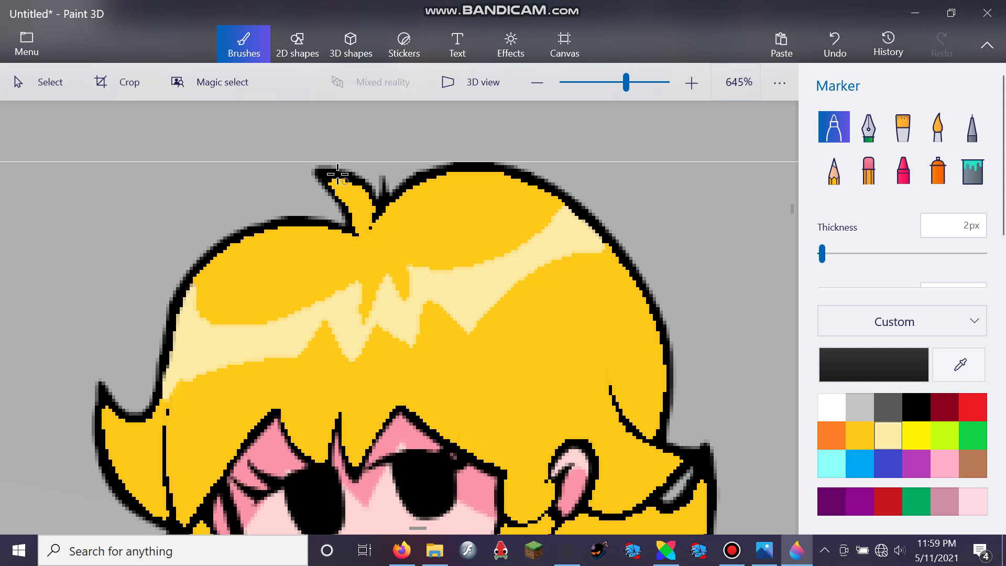
mouse_move(335, 177)
mouse_down()
mouse_move(374, 199)
mouse_move(369, 233)
mouse_up()
drag(321, 178, 357, 235)
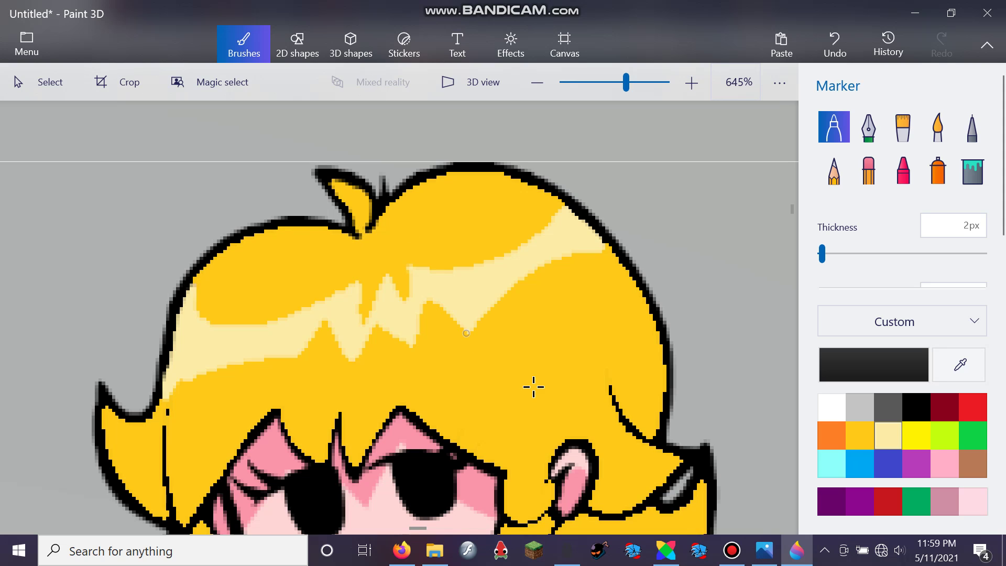
Thicken the black strand lines on both sides of the hair and the outer outline of the arm below the ear.
mouse_move(610, 387)
mouse_down()
mouse_move(629, 424)
mouse_move(667, 449)
mouse_up()
mouse_move(157, 416)
mouse_down()
mouse_move(164, 411)
mouse_move(173, 523)
mouse_up()
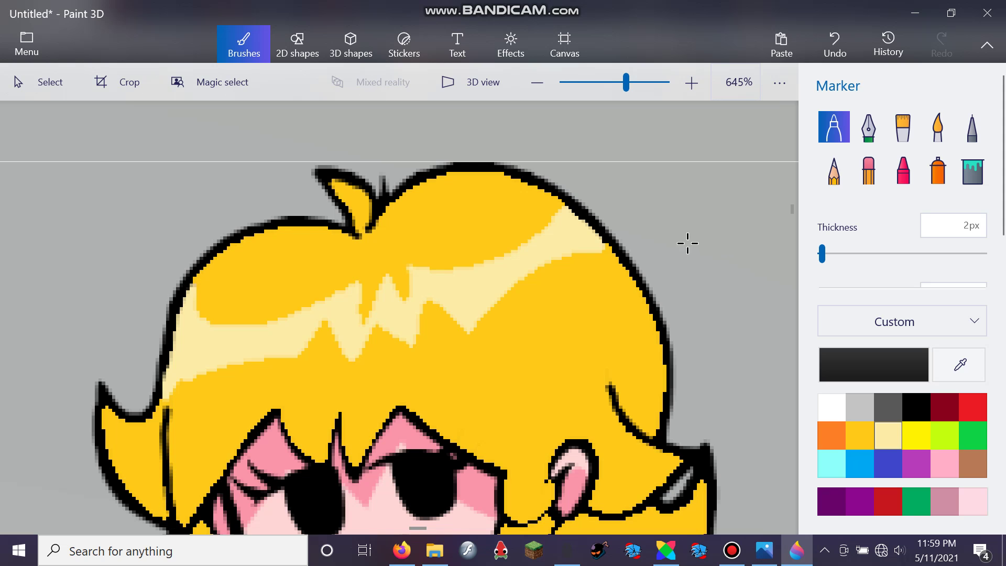
scroll(791, 208, down, 5)
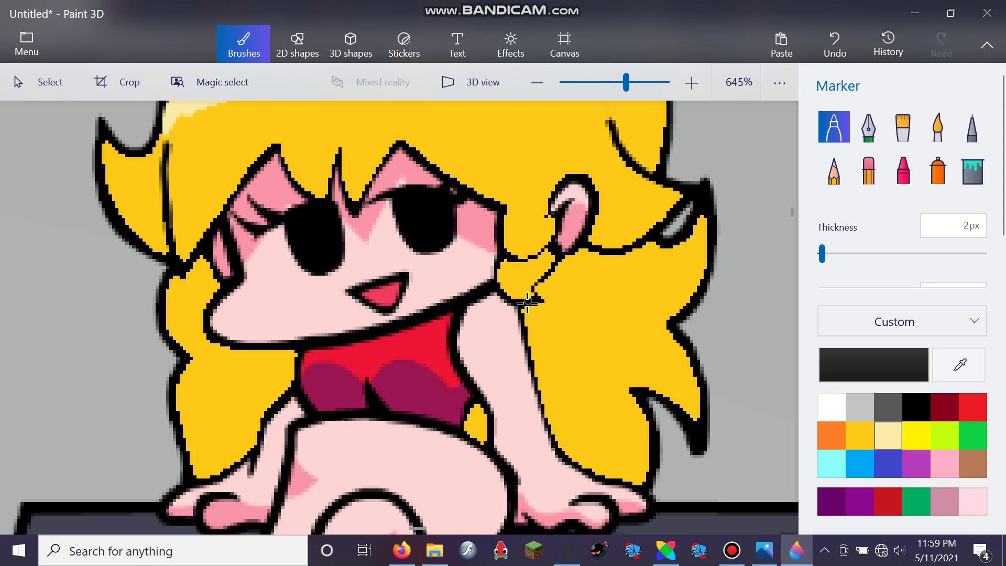
drag(522, 305, 542, 403)
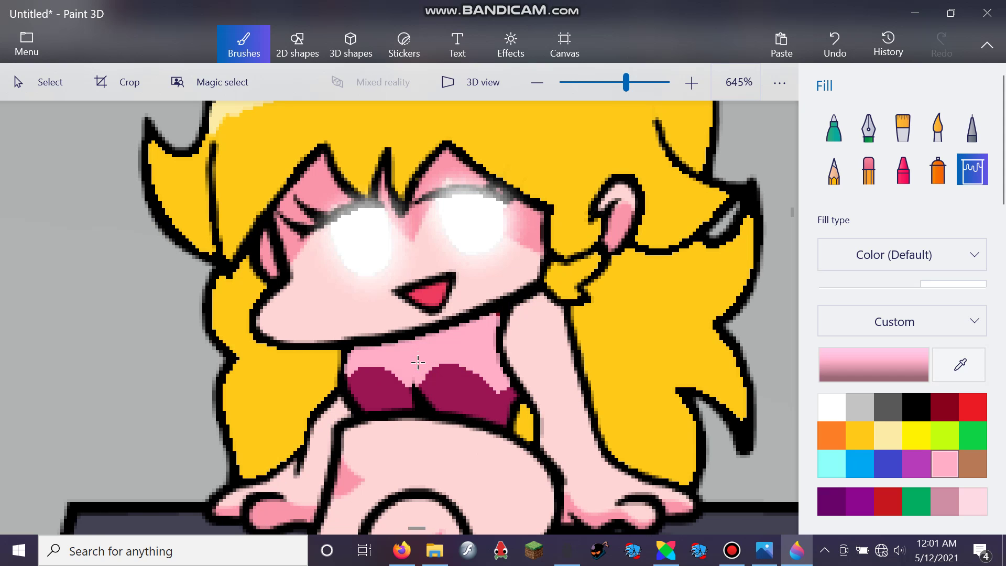
Fill both dark magenta shaded areas on the chest of the dress with dusty pink.
click(946, 501)
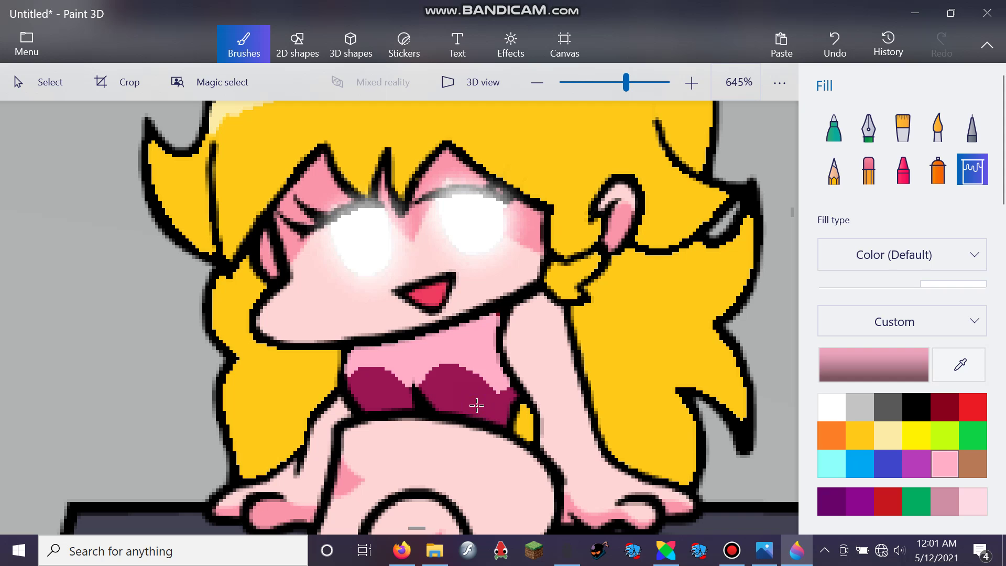
click(477, 406)
click(389, 395)
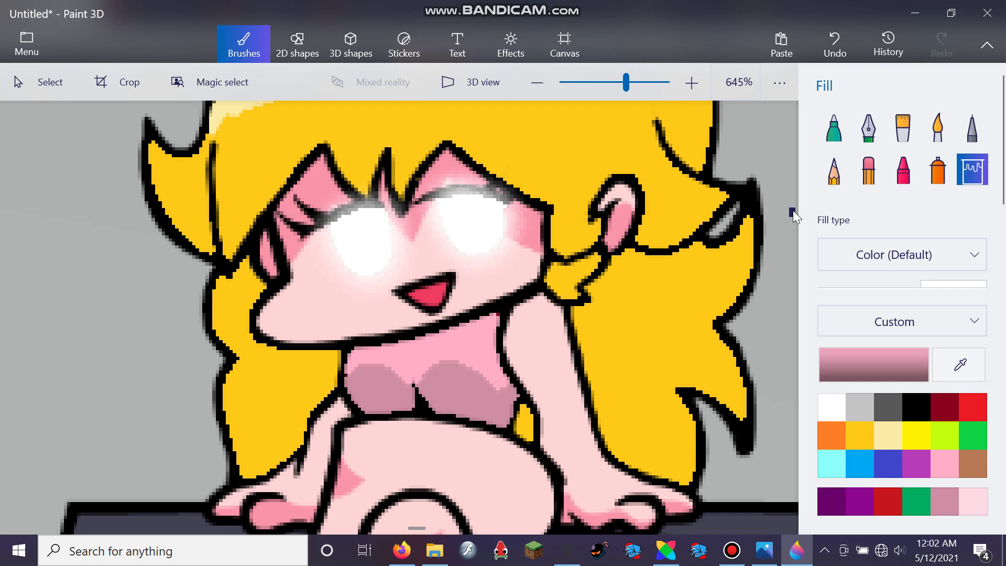
Fill the two dark magenta inner areas of the front shoe with dusty pink.
scroll(793, 218, down, 5)
scroll(792, 218, up, 3)
scroll(792, 218, down, 2)
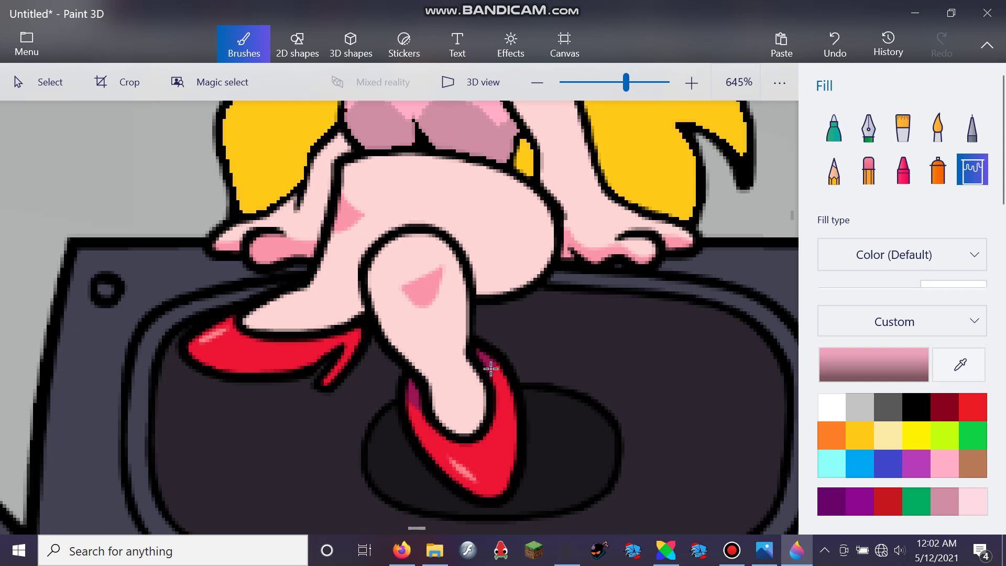
click(491, 370)
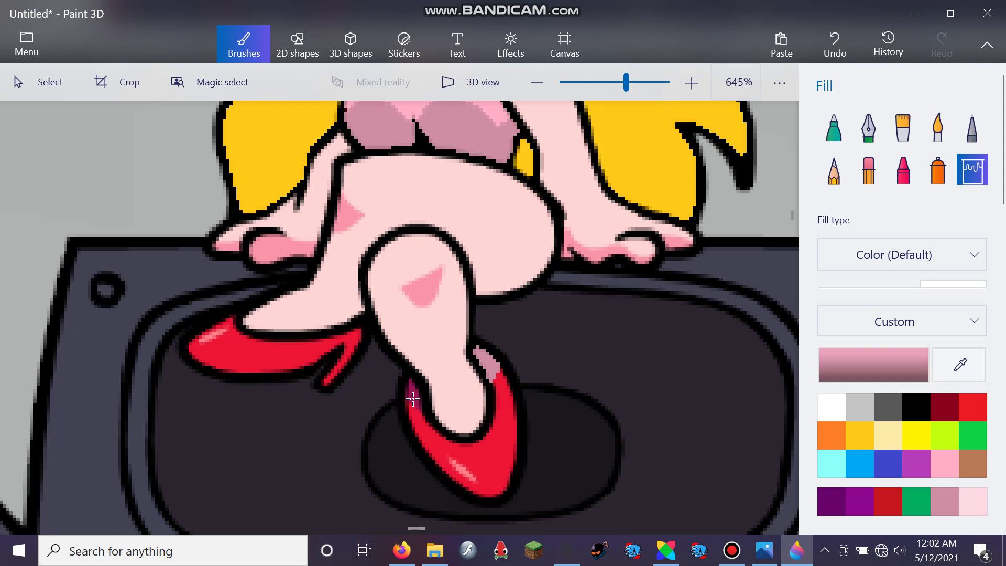
click(413, 400)
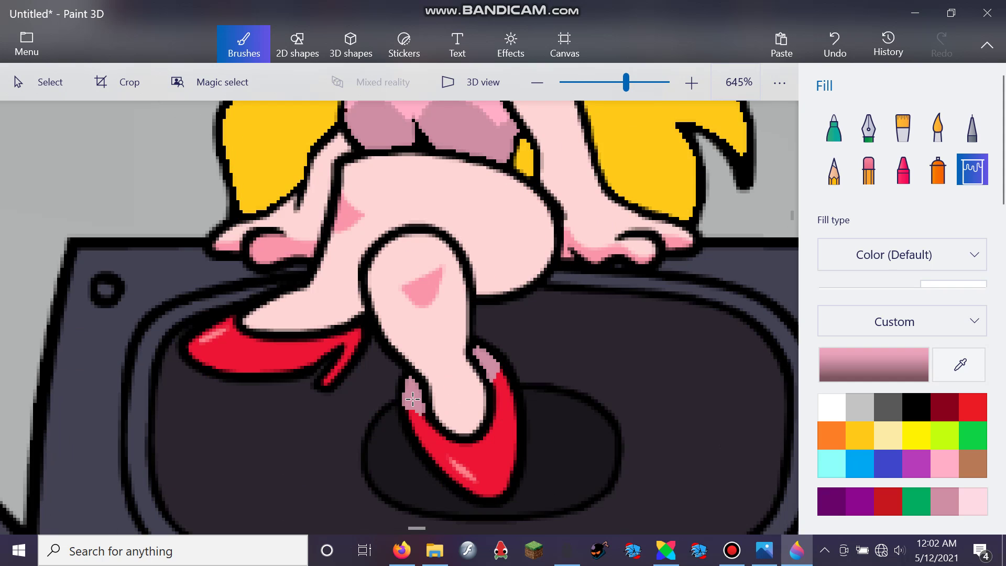
Fill the red areas of both shoes with light pink.
click(946, 464)
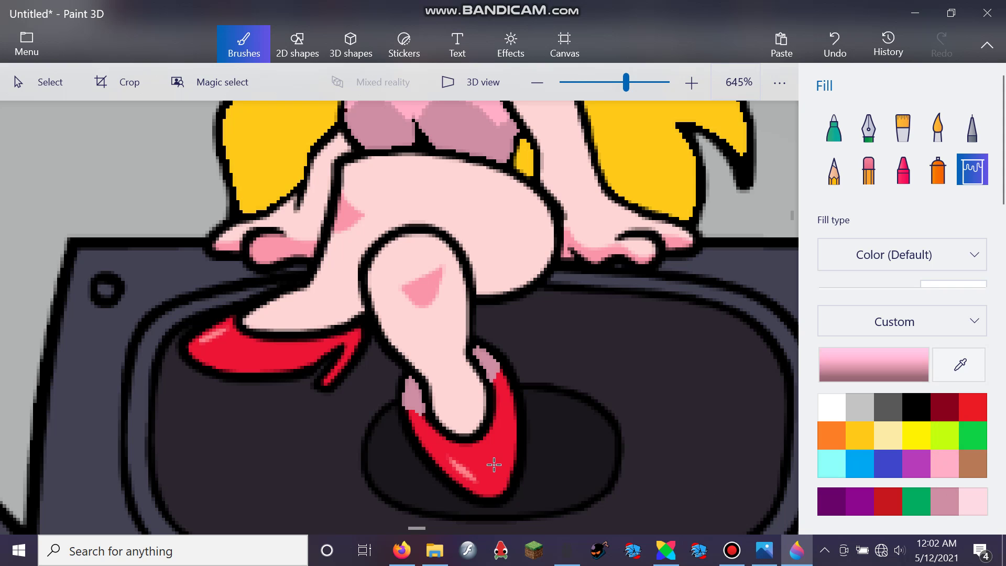
click(493, 463)
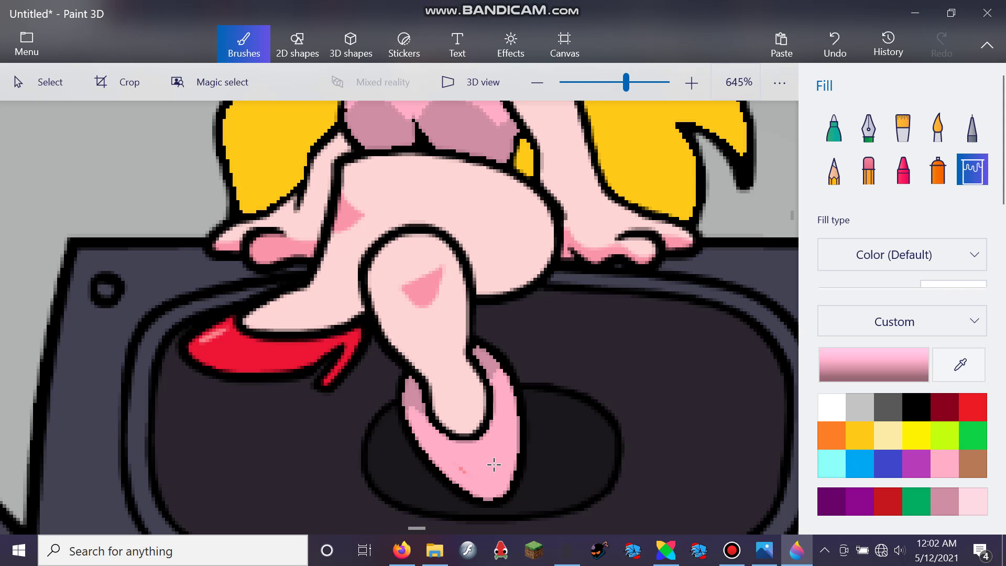
click(234, 351)
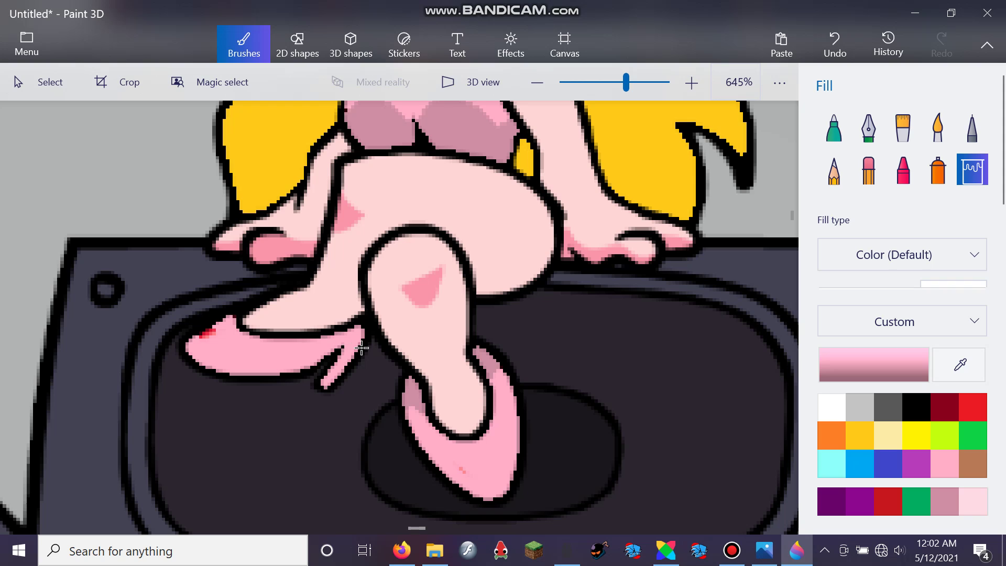